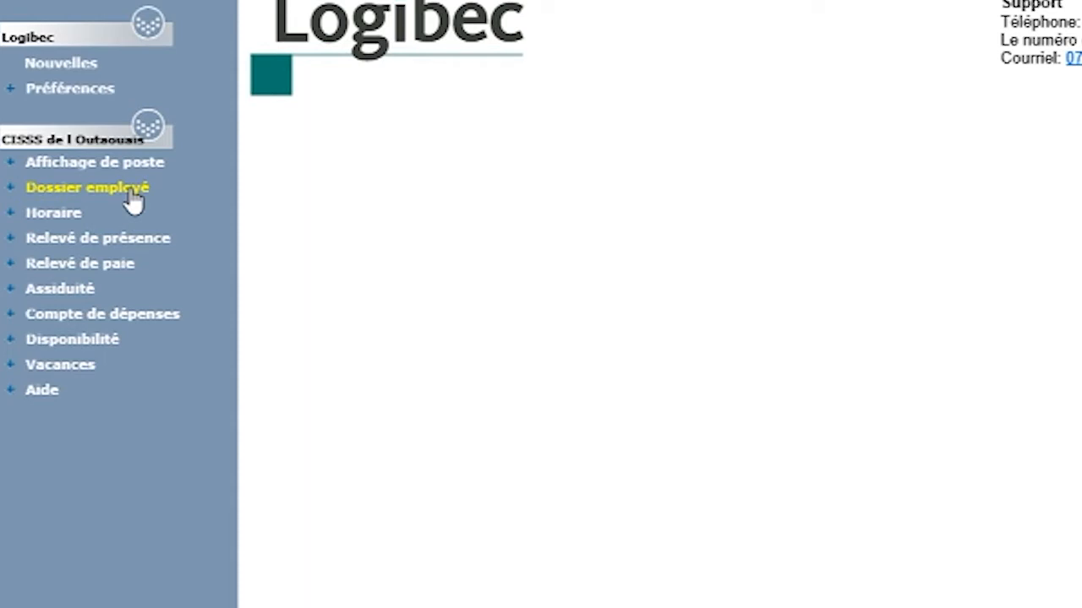
- Open the personal information in the employee file and start a new future address entry, going to its phone fields
{"action": "left_click", "coordinate": [127, 188]}
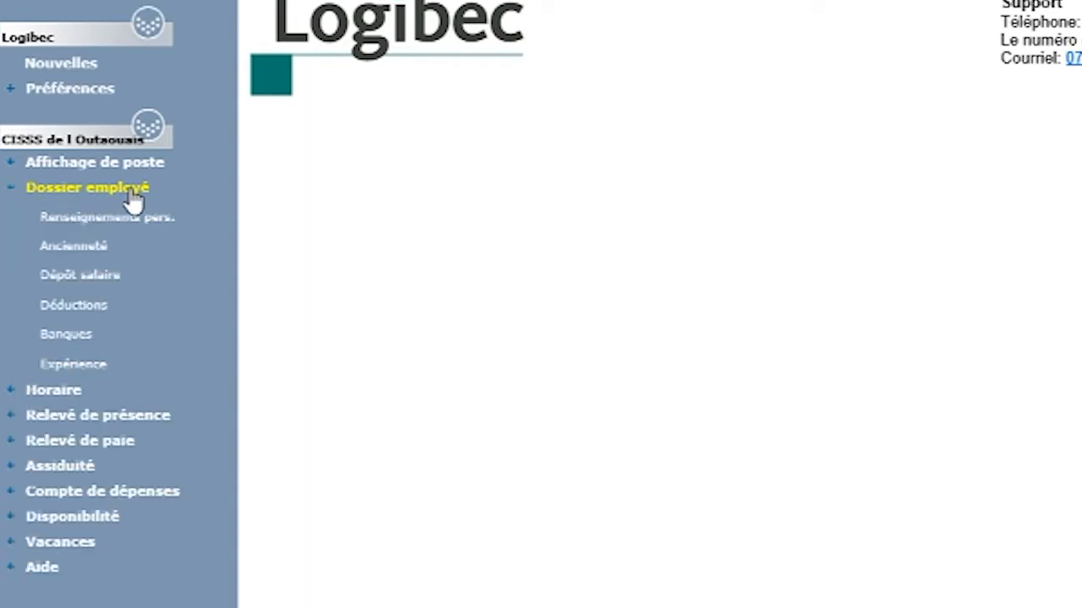
{"action": "left_click", "coordinate": [96, 225]}
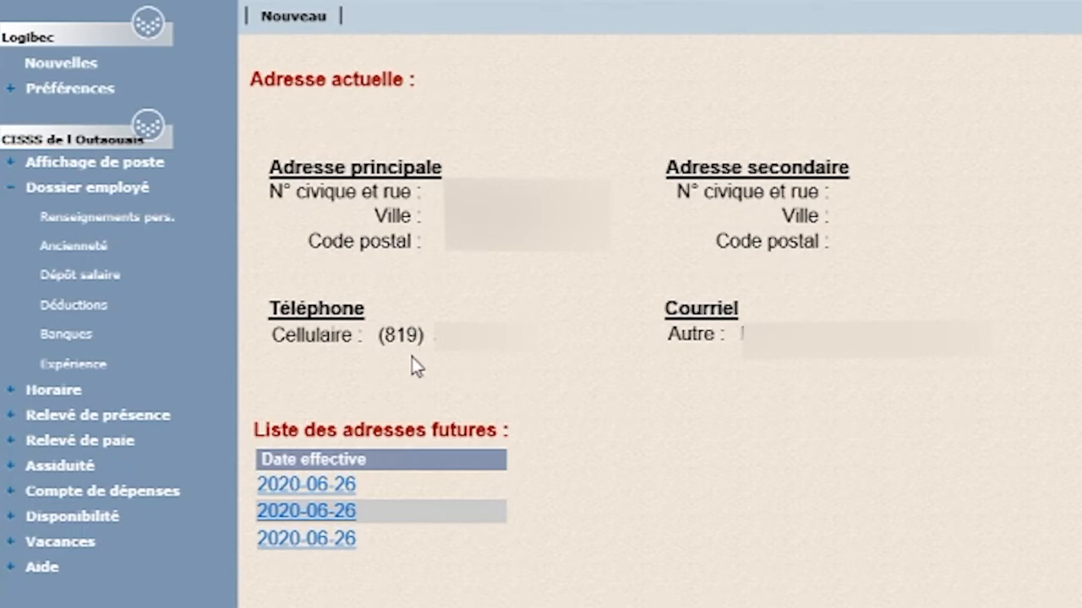
{"action": "left_click", "coordinate": [281, 30]}
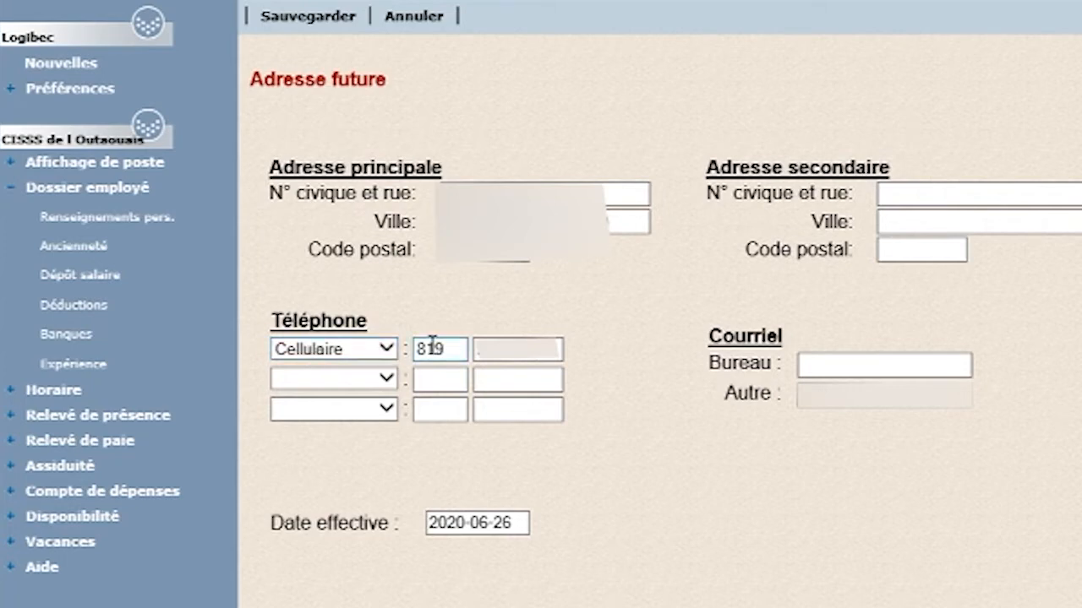
{"action": "left_click", "coordinate": [556, 339]}
- Save the future address entry, authorising it with the account password, and acknowledge the confirmation
{"action": "left_click", "coordinate": [311, 22]}
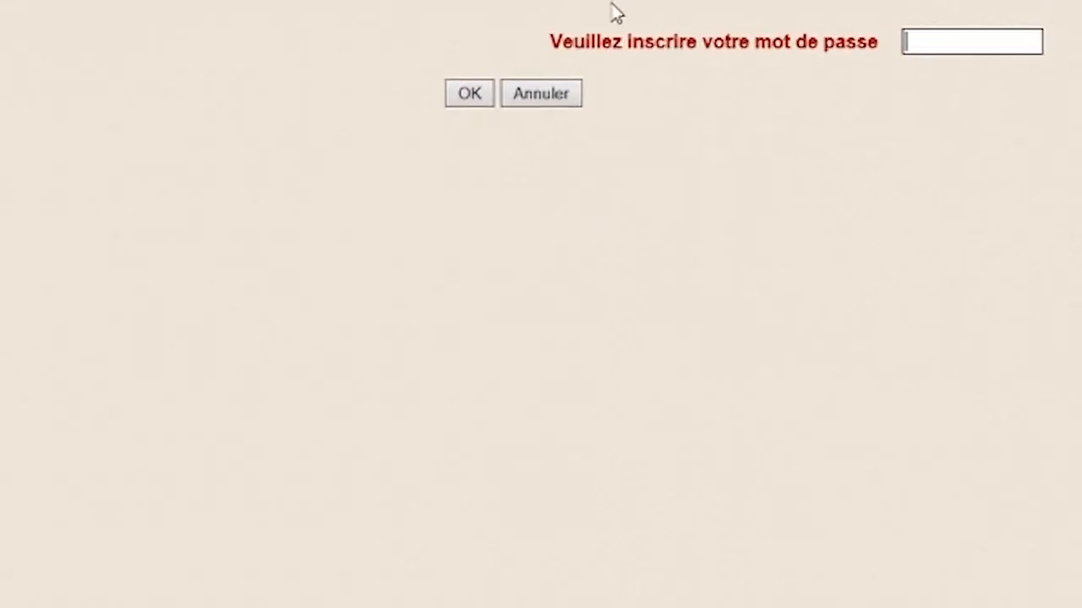
{"action": "type", "text": "•••••••"}
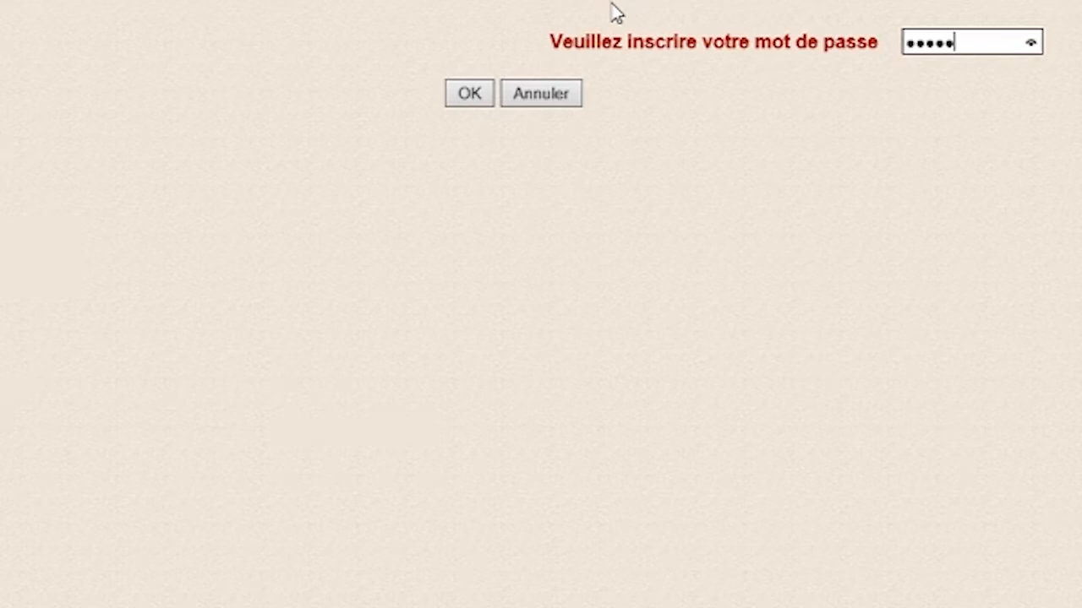
{"action": "key", "text": "Return"}
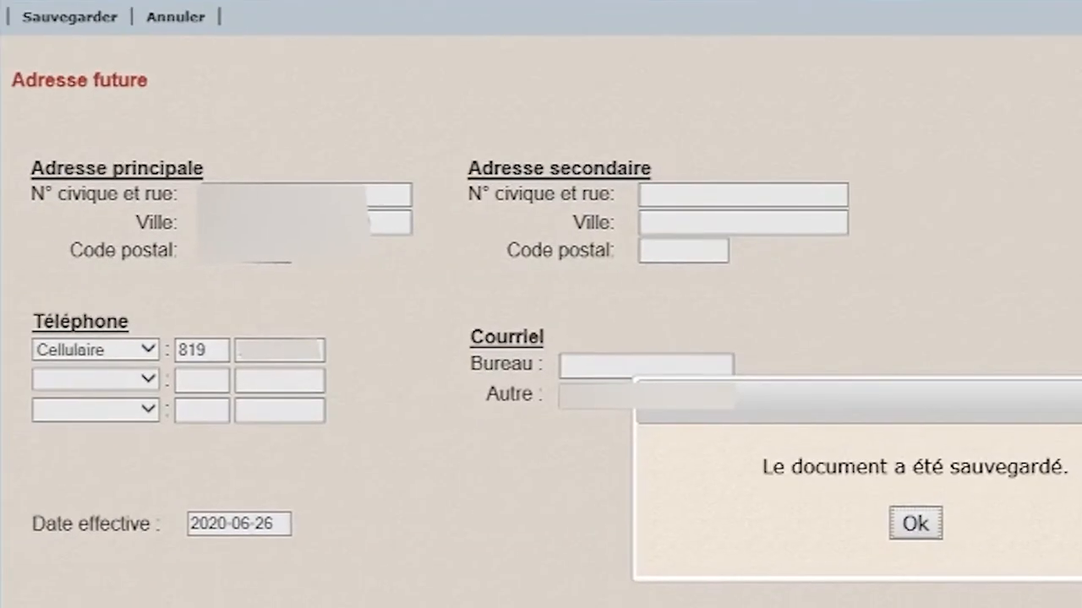
{"action": "left_click", "coordinate": [921, 525]}
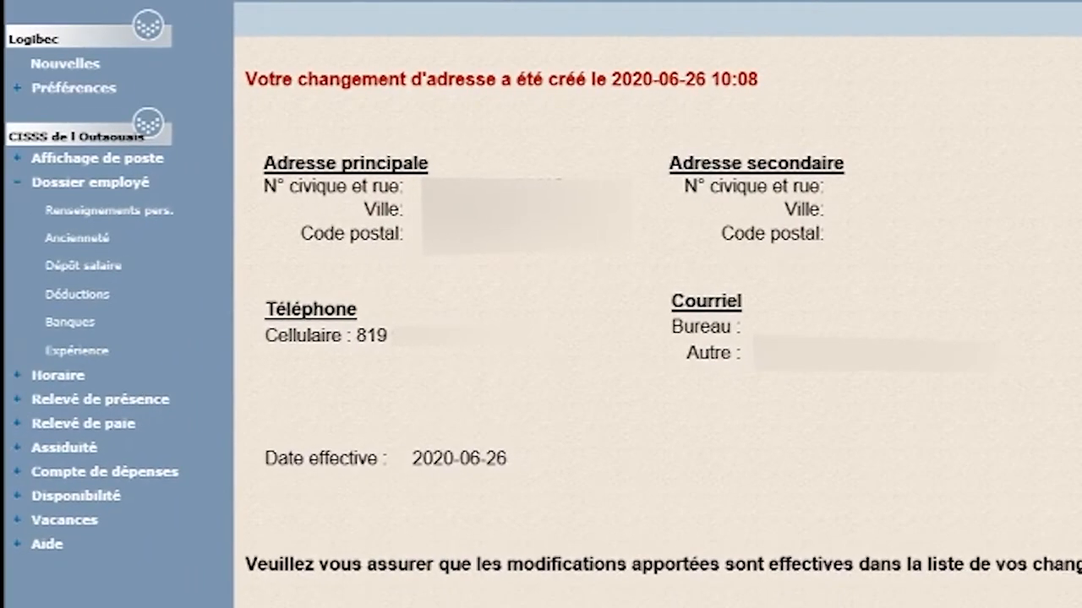
- Review the current availability calendar and the list of submitted availability requests
{"action": "left_click", "coordinate": [100, 507]}
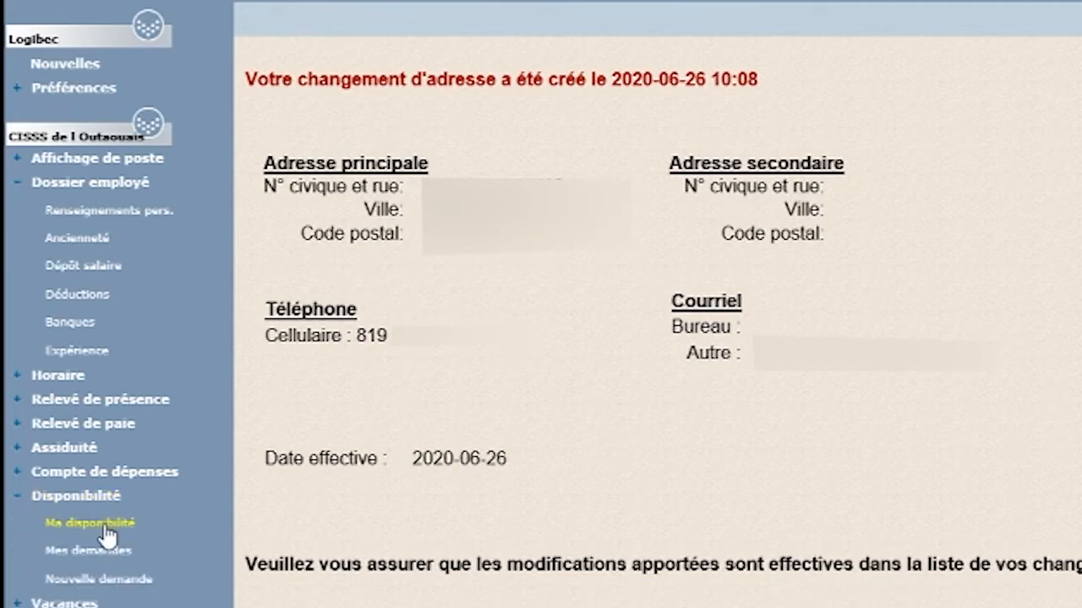
{"action": "left_click", "coordinate": [106, 532]}
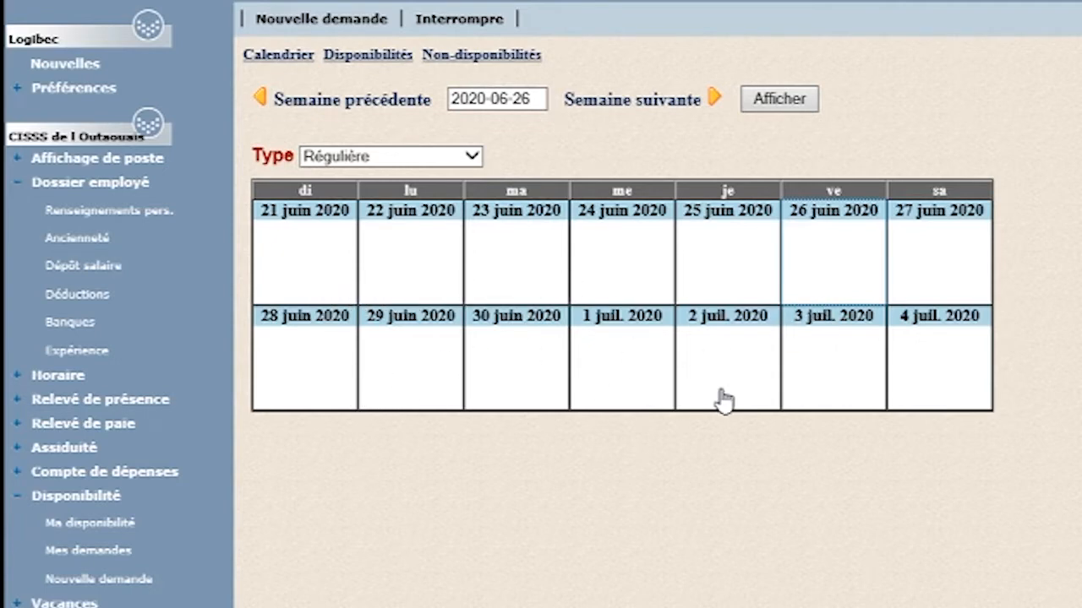
{"action": "left_click", "coordinate": [93, 554]}
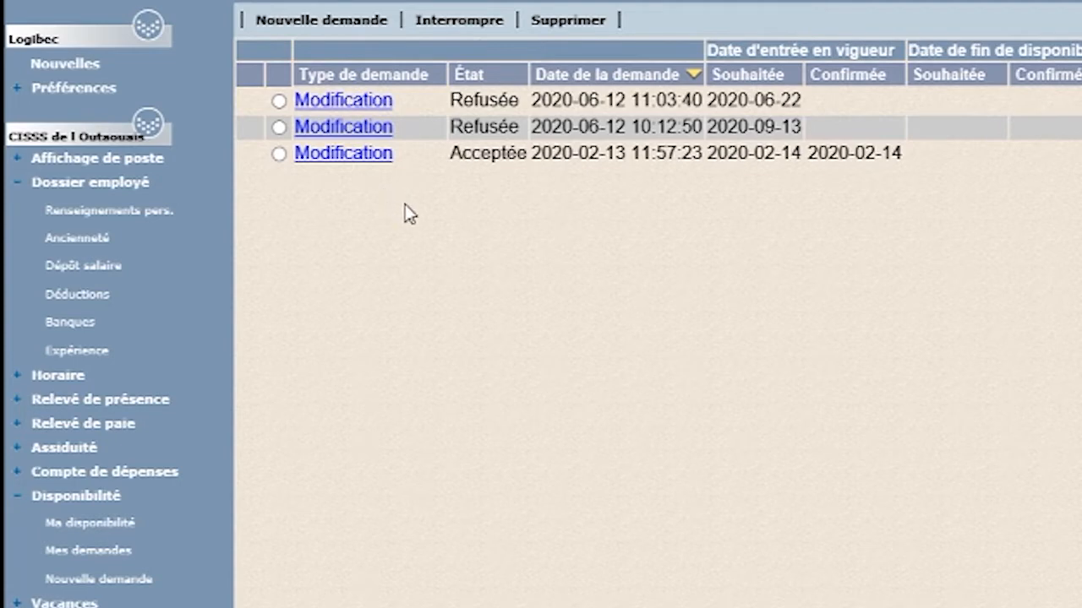
- Start a new availability request from an empty document with effective date 2020-06-27 and proceed to stage 2
{"action": "left_click", "coordinate": [146, 583]}
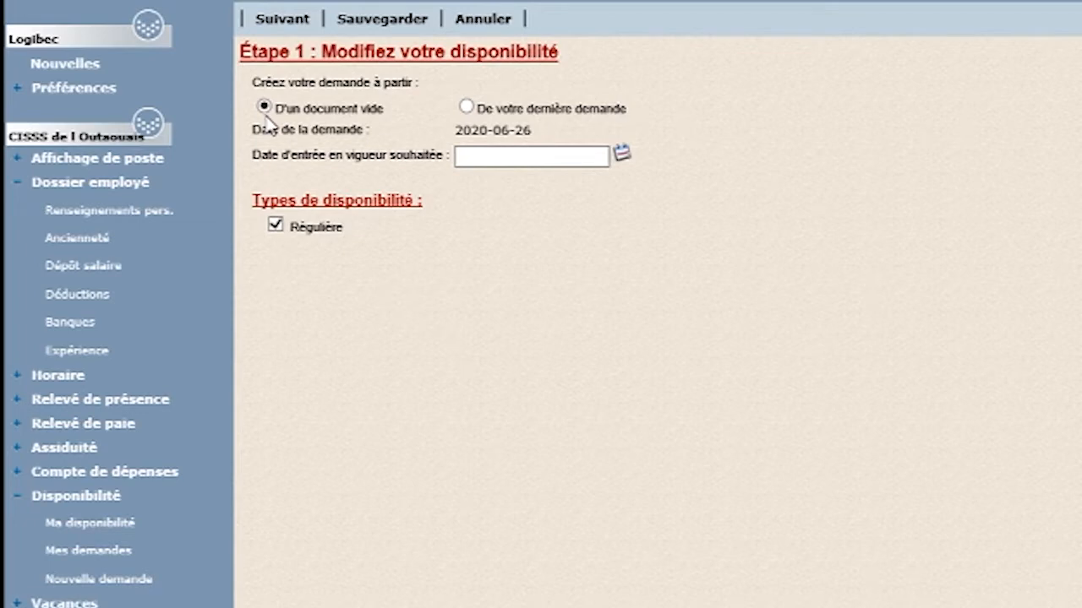
{"action": "left_click", "coordinate": [466, 108]}
{"action": "left_click", "coordinate": [264, 108]}
{"action": "left_click", "coordinate": [622, 153]}
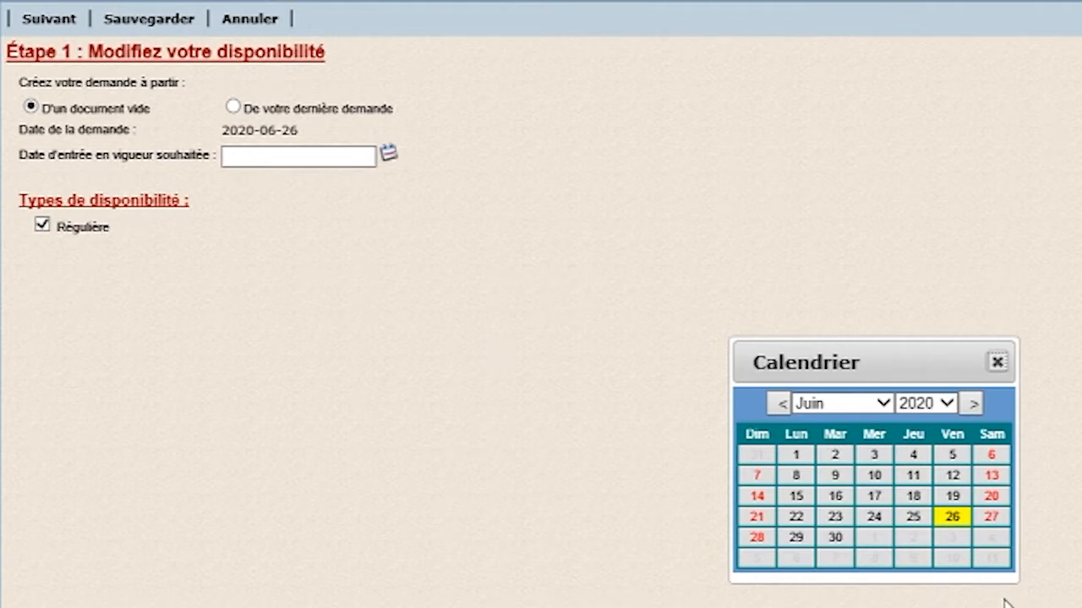
{"action": "left_click", "coordinate": [992, 518]}
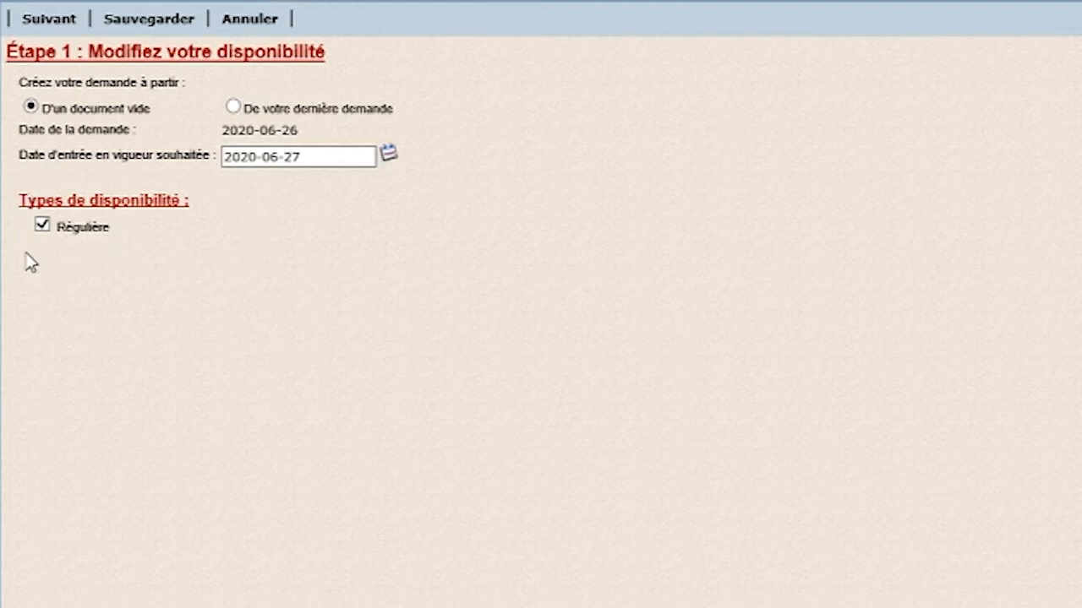
{"action": "left_click", "coordinate": [47, 24]}
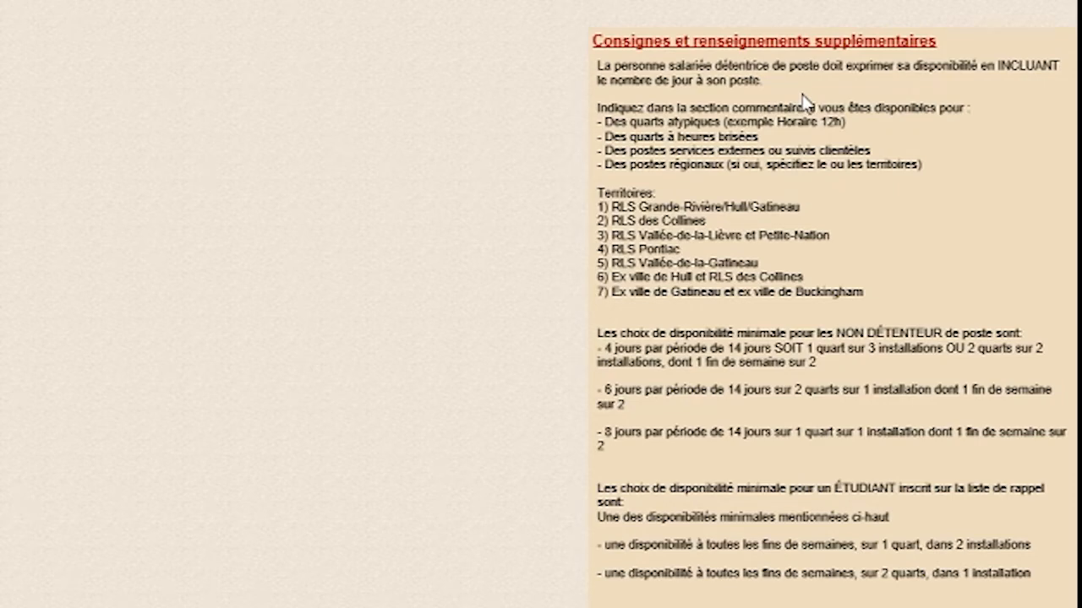
- Mark Semaine 1 as available for Wednesday Soir and for both Jour and Soir on Thursday and Friday
{"action": "left_click", "coordinate": [283, 272]}
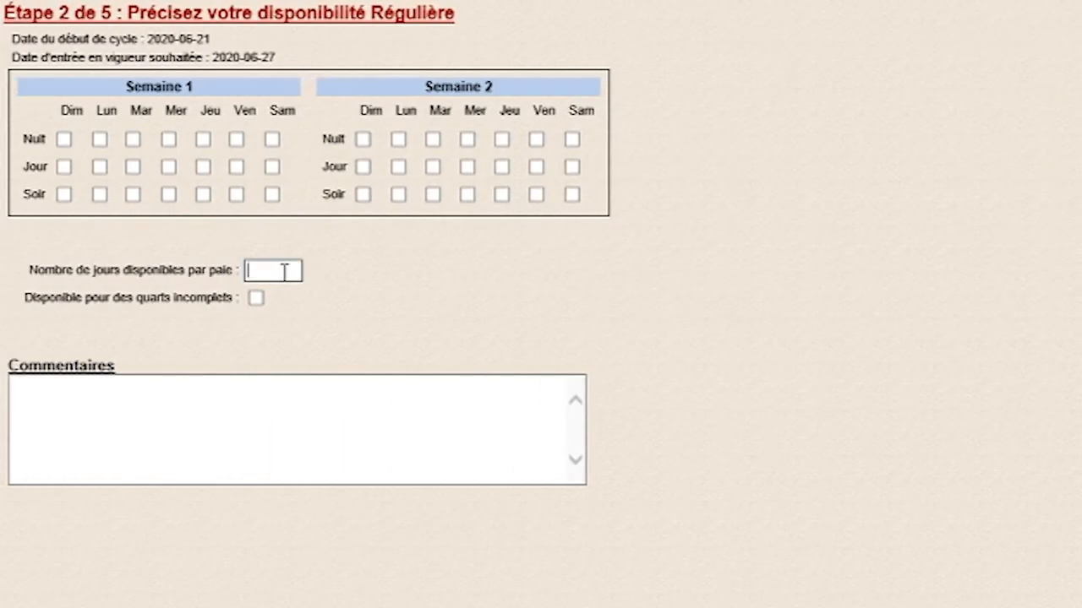
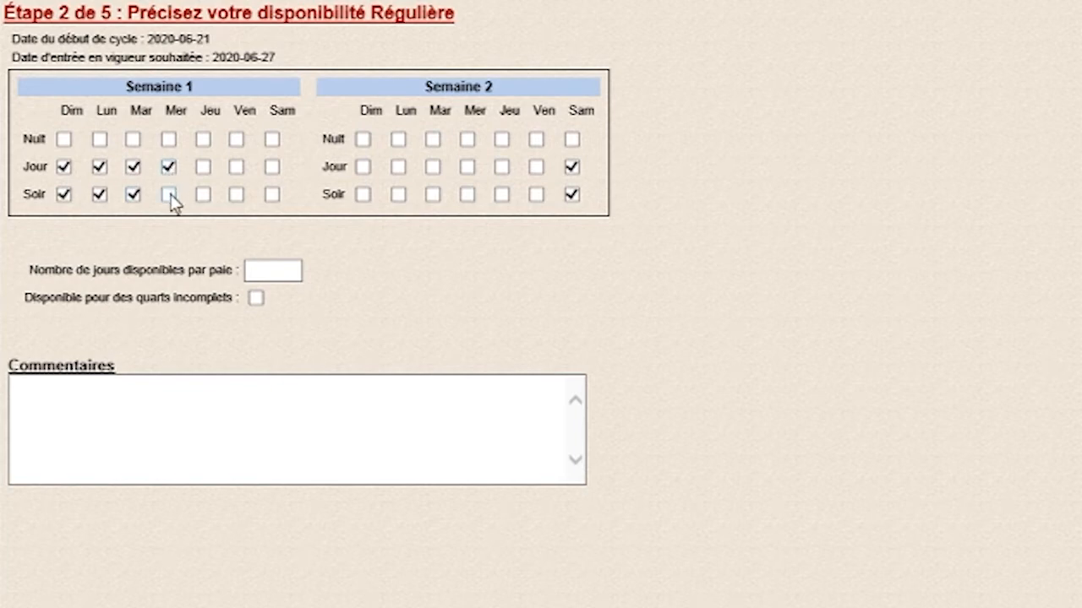
{"action": "left_click", "coordinate": [169, 194]}
{"action": "left_click", "coordinate": [203, 167]}
{"action": "left_click", "coordinate": [202, 194]}
{"action": "left_click", "coordinate": [236, 167]}
{"action": "left_click", "coordinate": [236, 194]}
- Mark Jour and Soir availability for Monday through Friday of Semaine 2
{"action": "left_click", "coordinate": [398, 166]}
{"action": "left_click", "coordinate": [398, 195]}
{"action": "left_click", "coordinate": [432, 166]}
{"action": "left_click", "coordinate": [433, 194]}
{"action": "left_click", "coordinate": [467, 168]}
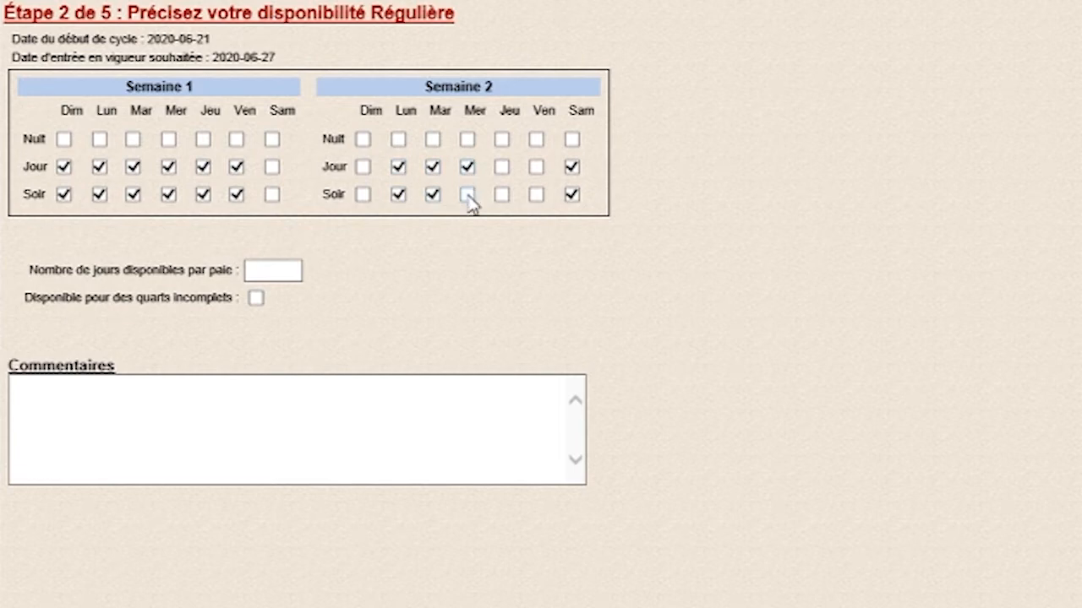
{"action": "left_click", "coordinate": [467, 195]}
{"action": "left_click", "coordinate": [502, 167]}
{"action": "left_click", "coordinate": [502, 195]}
{"action": "left_click", "coordinate": [535, 168]}
{"action": "left_click", "coordinate": [536, 194]}
- Set the number of available days per pay period to 10 and declare availability for incomplete shifts
{"action": "left_click", "coordinate": [253, 270]}
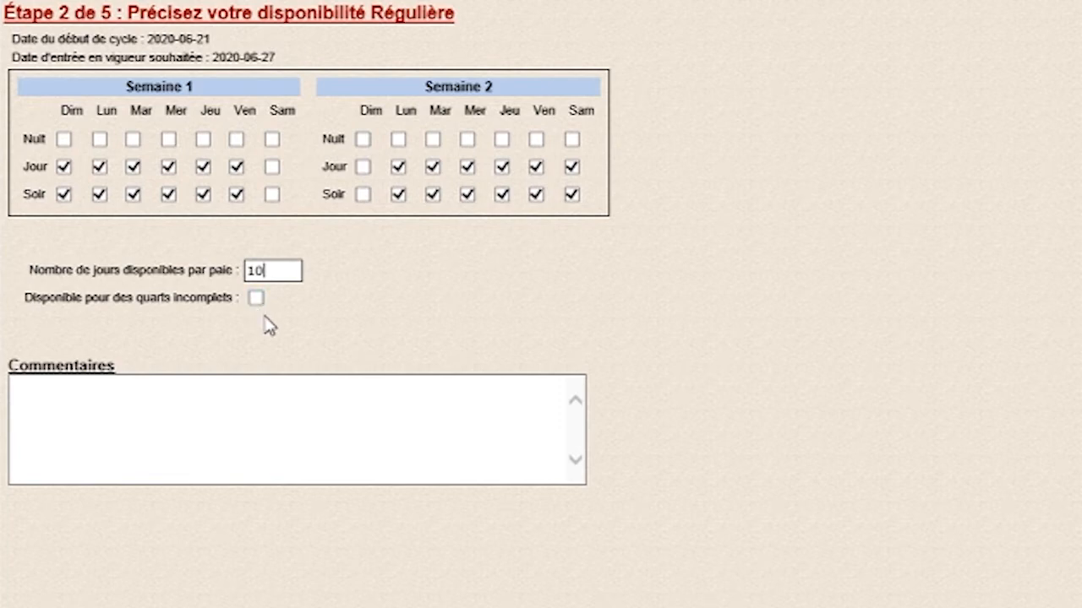
{"action": "left_click", "coordinate": [257, 299]}
{"action": "left_click", "coordinate": [272, 169]}
{"action": "left_click", "coordinate": [272, 194]}
{"action": "left_click", "coordinate": [363, 167]}
{"action": "left_click", "coordinate": [363, 194]}
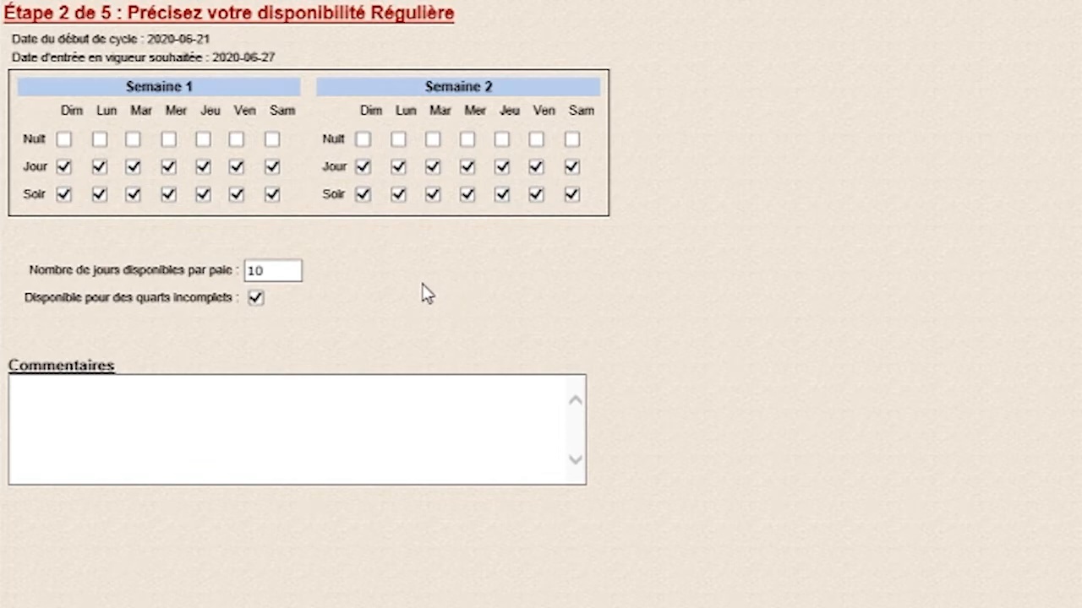
{"action": "left_click", "coordinate": [272, 169]}
{"action": "left_click", "coordinate": [272, 195]}
{"action": "left_click", "coordinate": [363, 167]}
{"action": "left_click", "coordinate": [362, 195]}
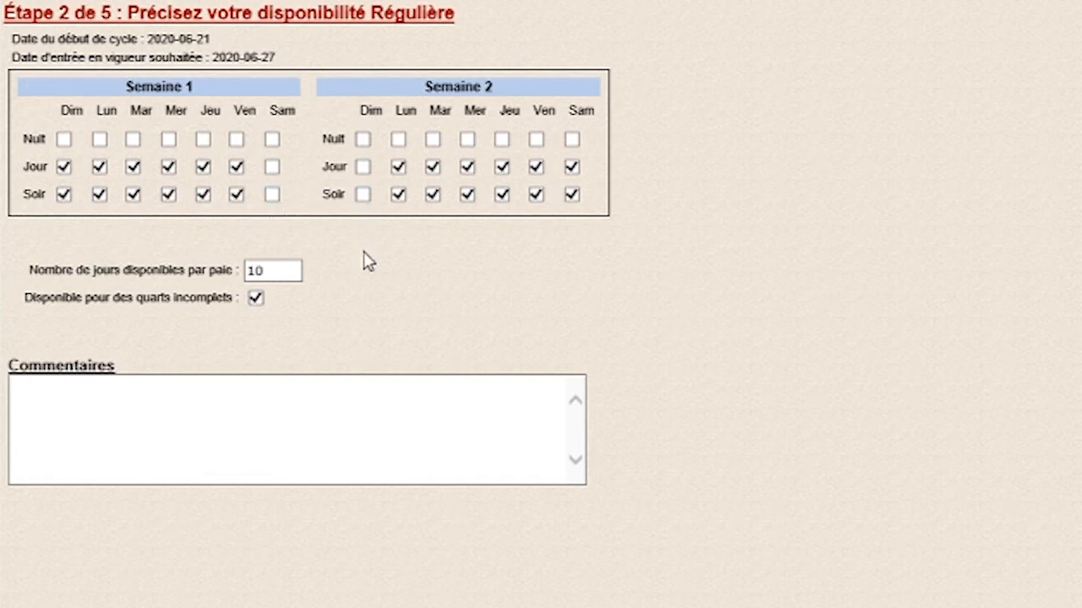
- Enter the comment "Demande d'orientation" and proceed to stage 3 of the availability request
{"action": "left_click", "coordinate": [185, 399]}
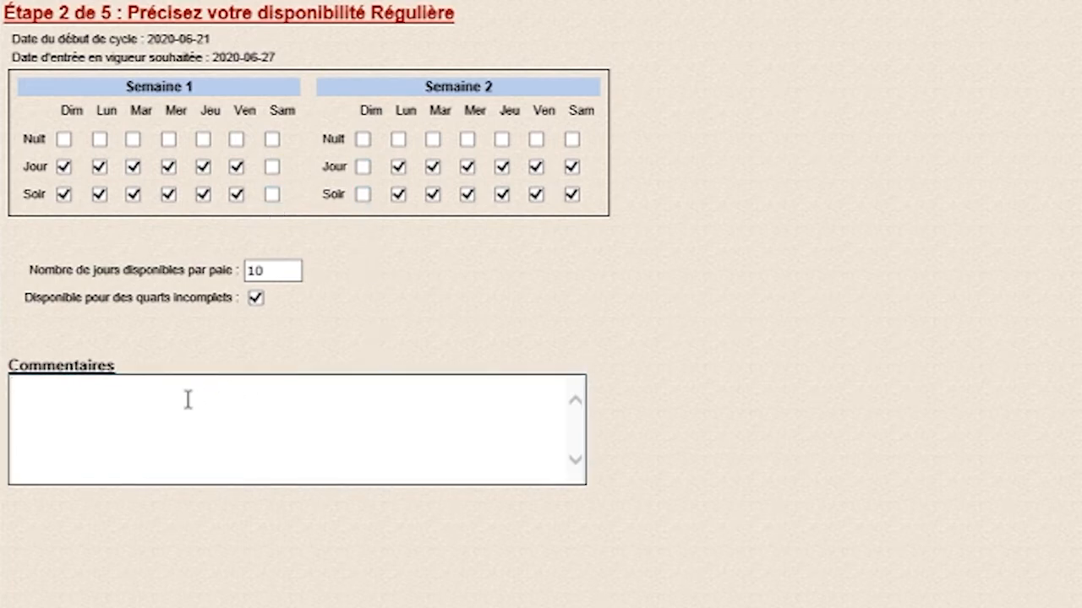
{"action": "type", "text": "Demande d'ori"}
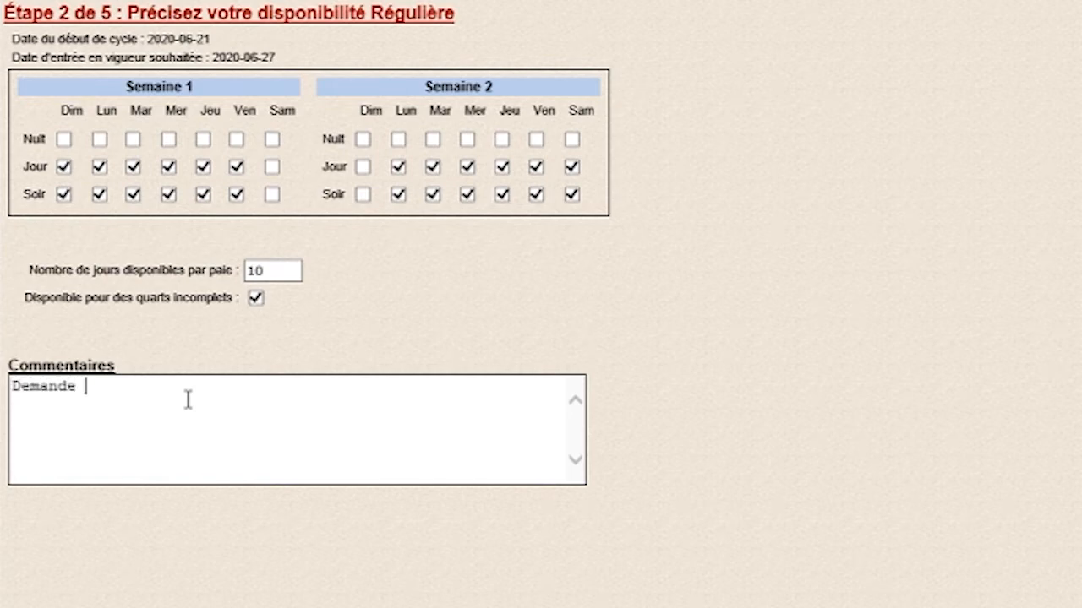
{"action": "type", "text": "entation"}
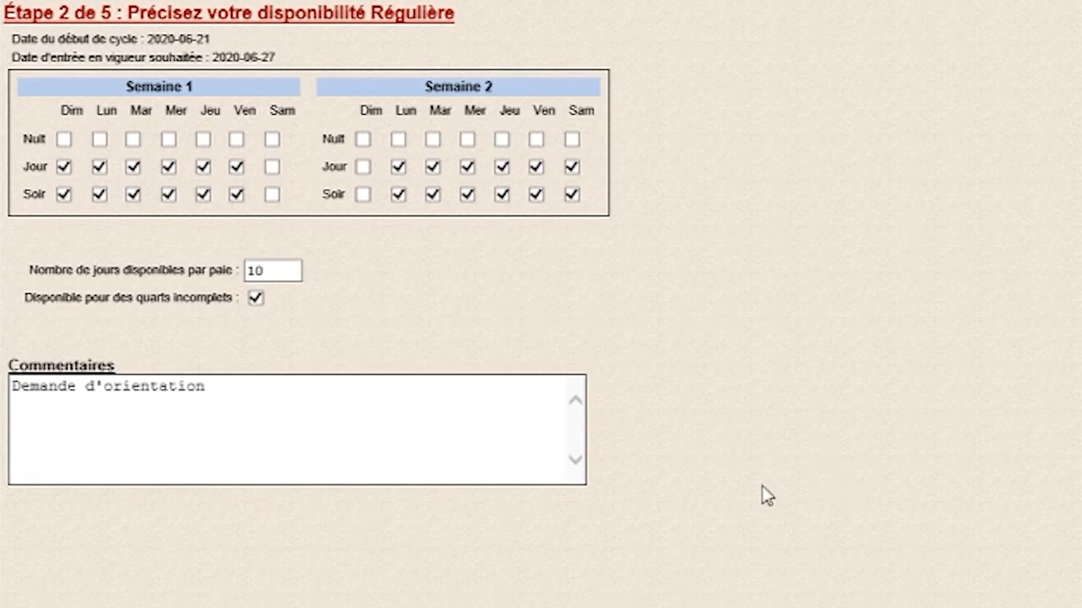
{"action": "triple_click", "coordinate": [222, 394]}
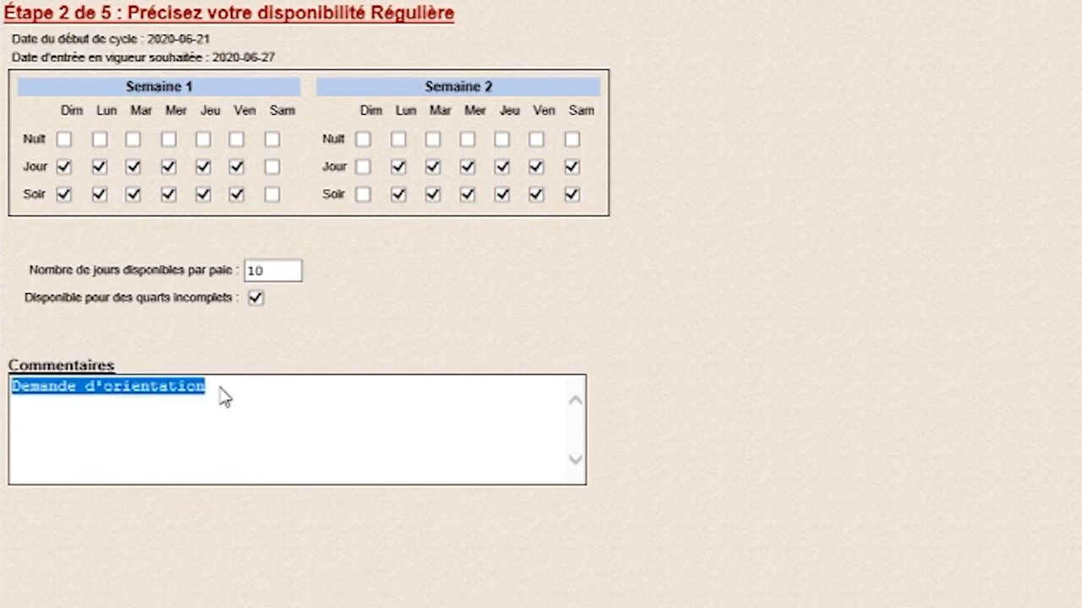
{"action": "left_click", "coordinate": [229, 387]}
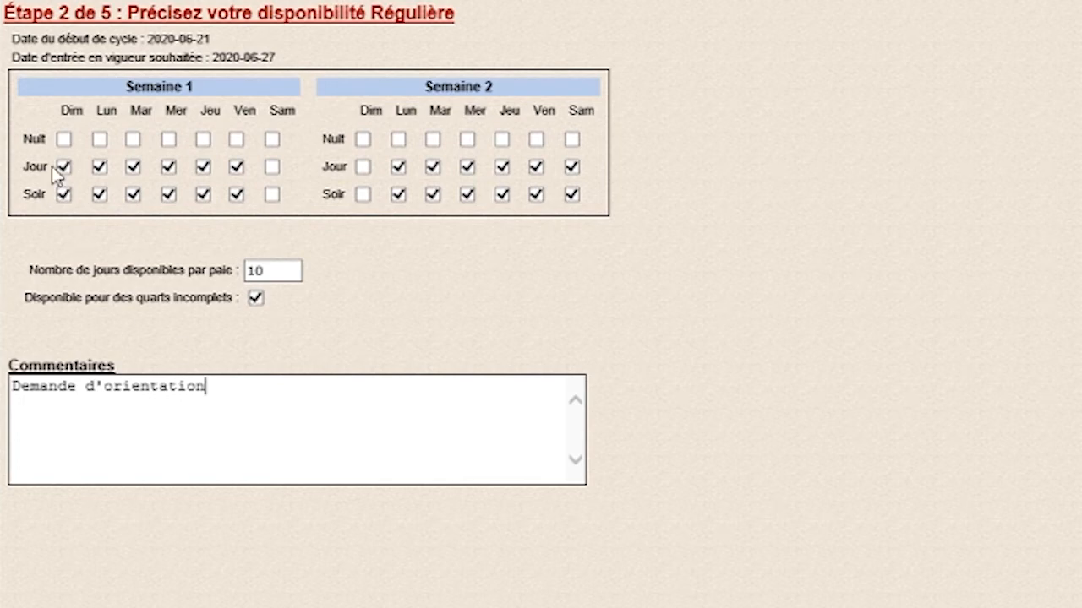
{"action": "left_click", "coordinate": [44, 18]}
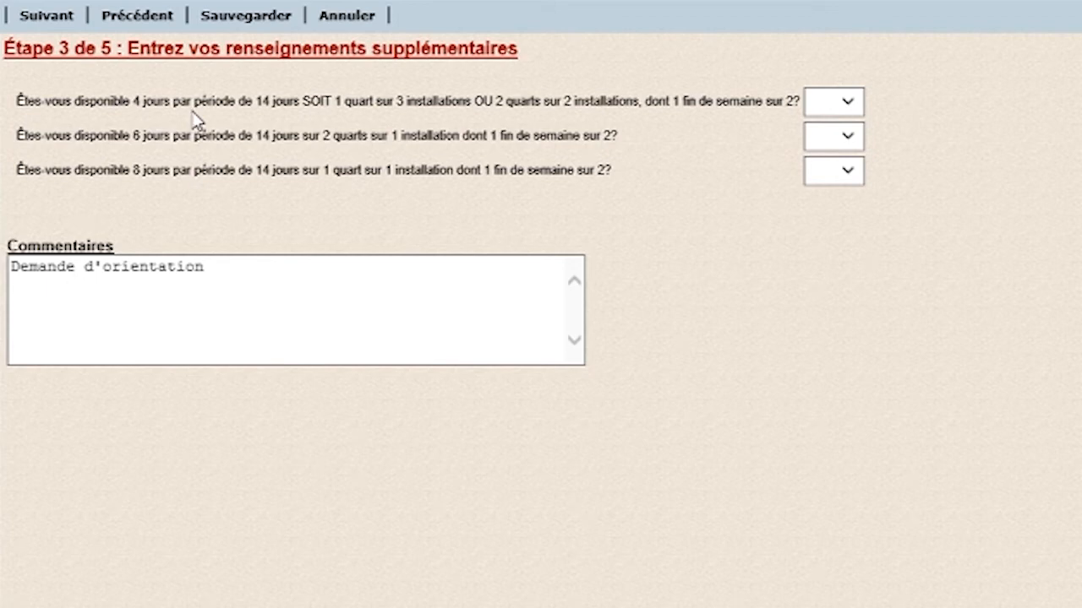
- Answer "non" to the 4-day and 6-day availability questions and "oui" to the 8-day question
{"action": "left_click", "coordinate": [840, 110]}
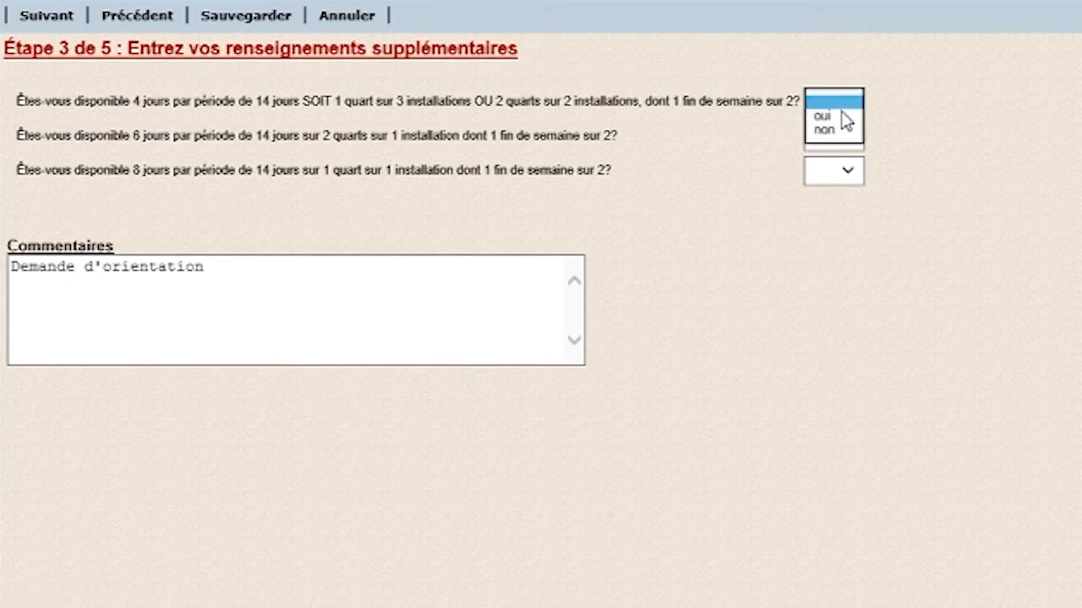
{"action": "left_click", "coordinate": [835, 131]}
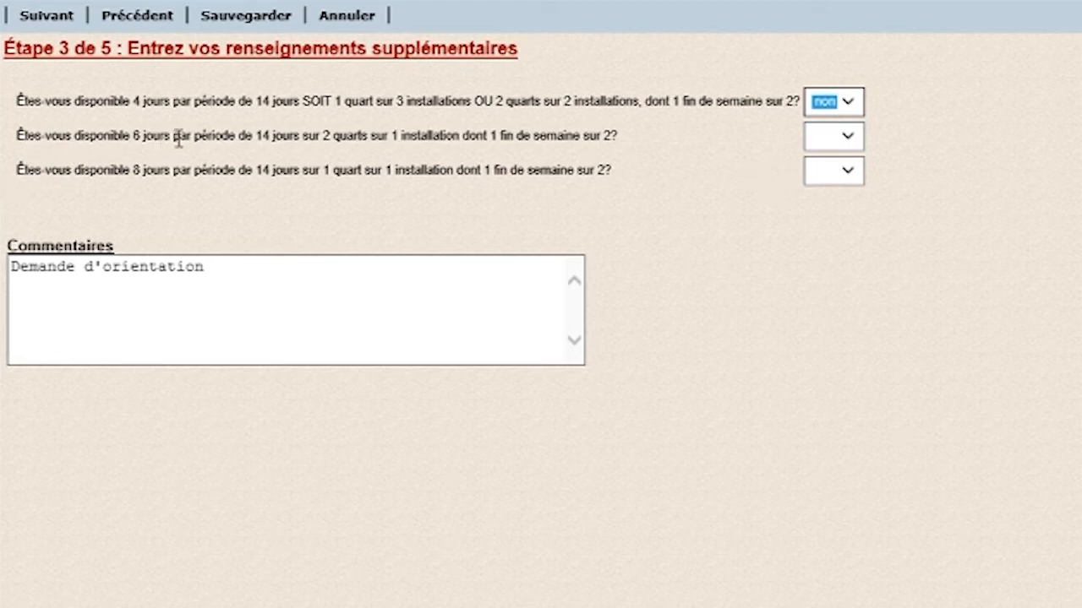
{"action": "left_click", "coordinate": [847, 137]}
{"action": "left_click", "coordinate": [842, 162]}
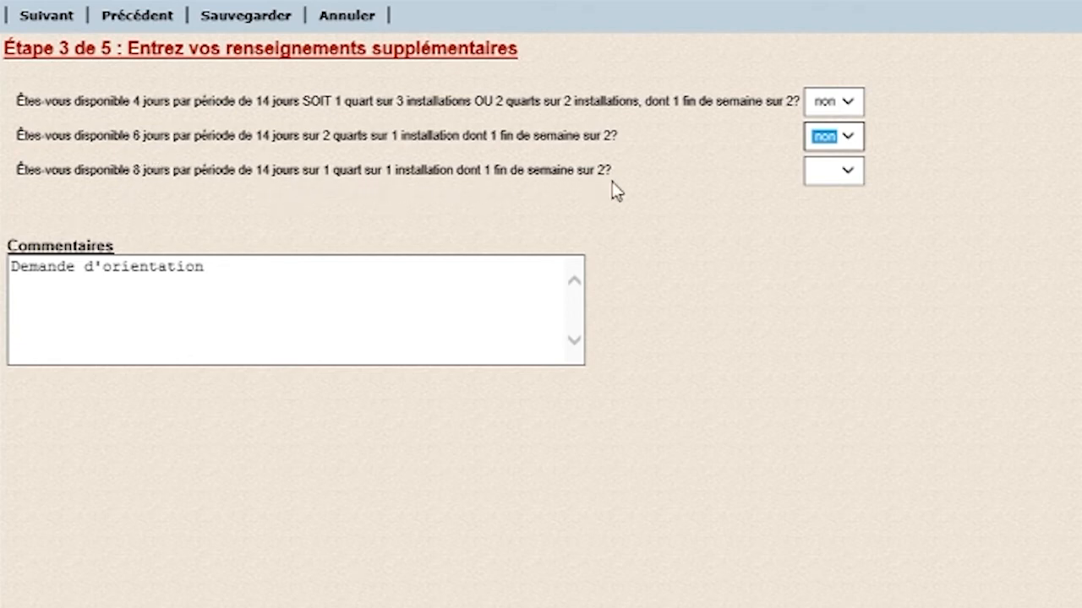
{"action": "left_click", "coordinate": [846, 170]}
{"action": "left_click", "coordinate": [843, 186]}
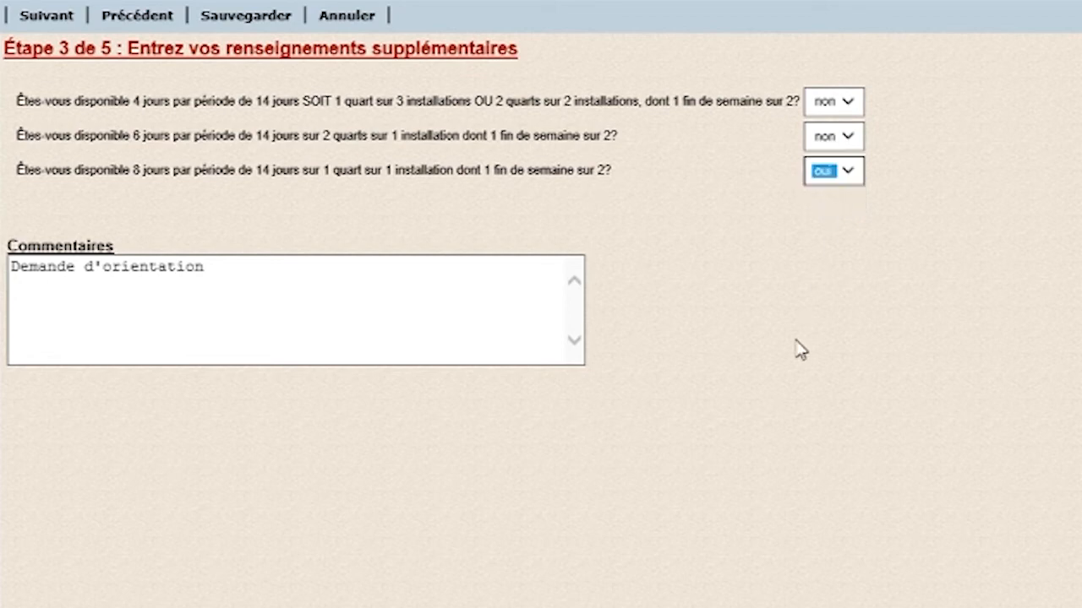
- Add "Étudiant" as a second line in the request's comments
{"action": "left_click", "coordinate": [294, 290]}
{"action": "triple_click", "coordinate": [389, 284]}
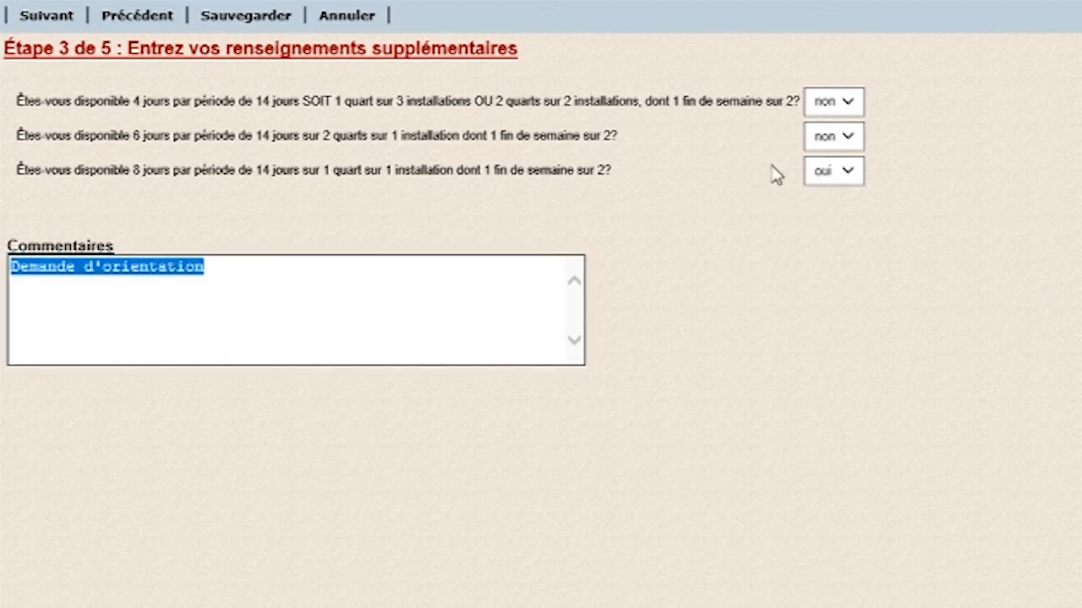
{"action": "left_click", "coordinate": [249, 264]}
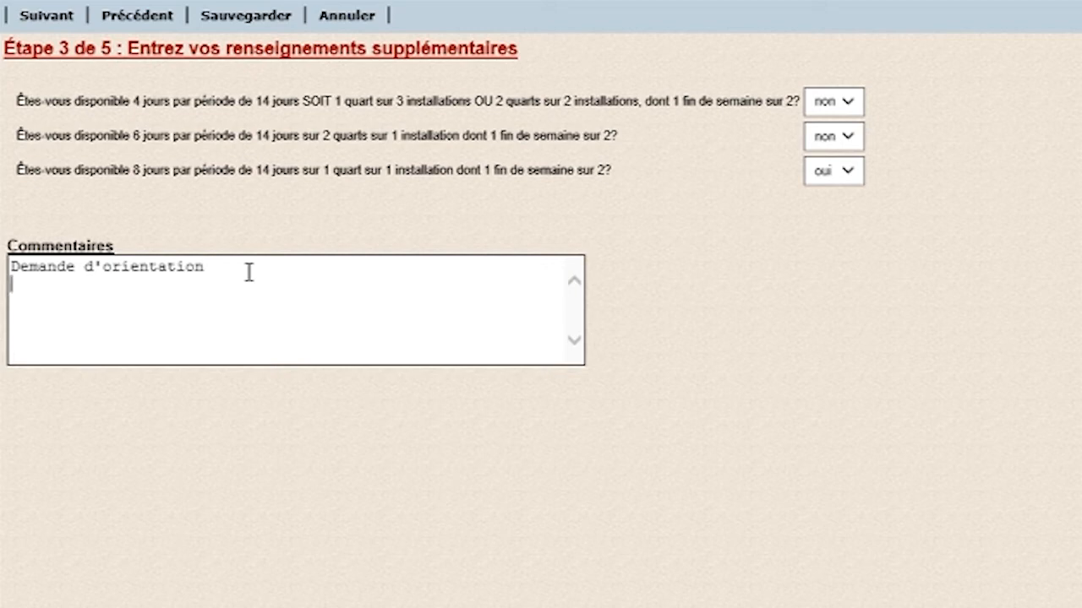
{"action": "type", "text": "Éti"}
{"action": "type", "text": "asn"}
{"action": "key", "text": "BackSpace"}
{"action": "key", "text": "BackSpace"}
{"action": "type", "text": "nd"}
{"action": "key", "text": "BackSpace"}
{"action": "key", "text": "BackSpace"}
{"action": "key", "text": "BackSpace"}
{"action": "type", "text": "udiant"}
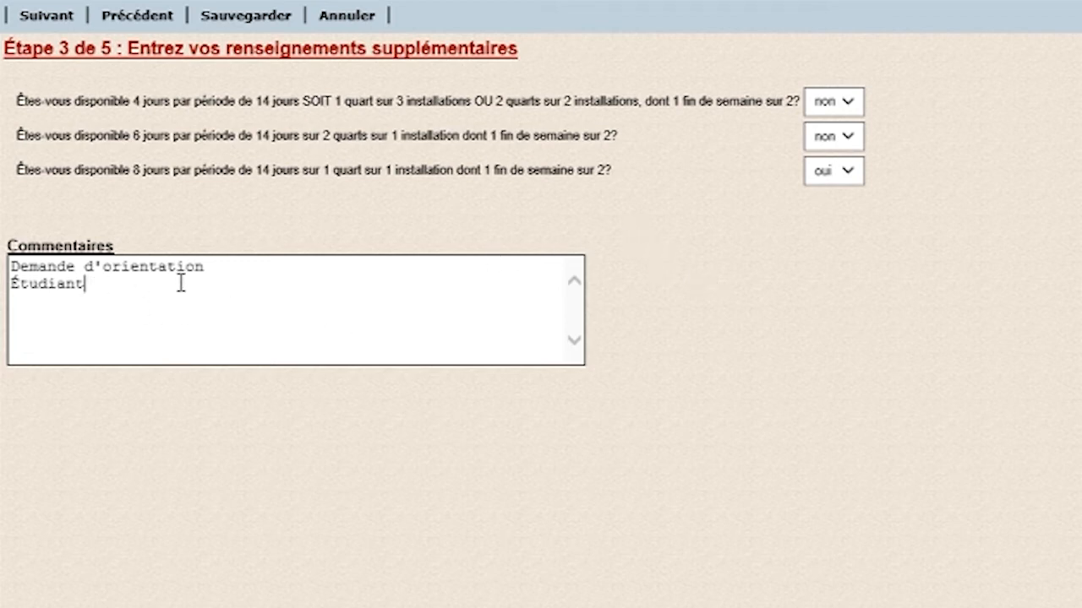
- Append "AA1 Hopital de gatineau" to the "Demande d'orientation" line of the comments
{"action": "left_click", "coordinate": [235, 264]}
{"action": "type", "text": "AN1 Hopital d"}
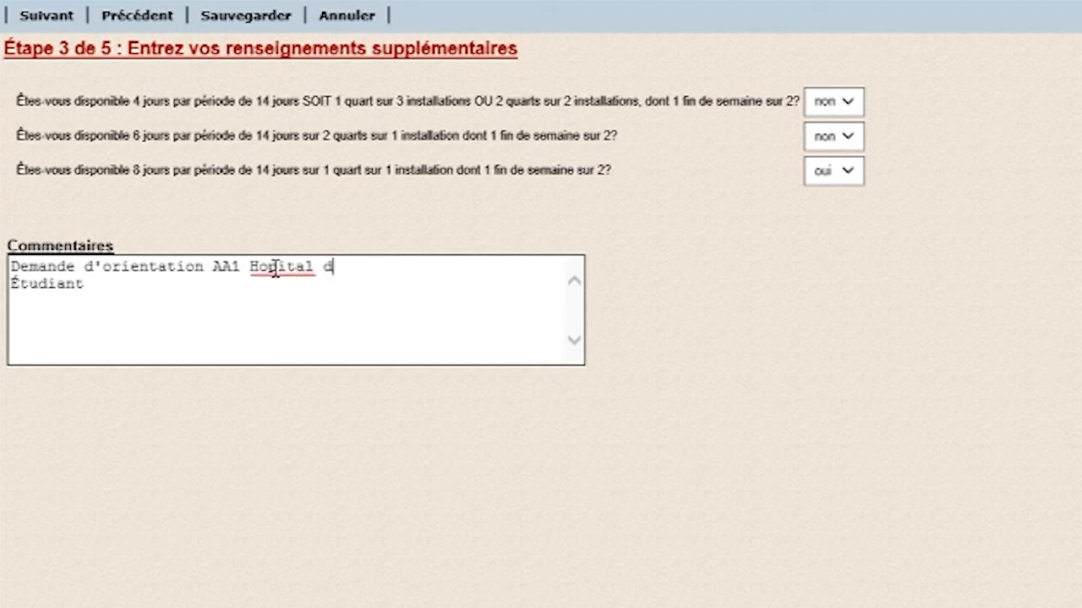
{"action": "type", "text": "e gatineau"}
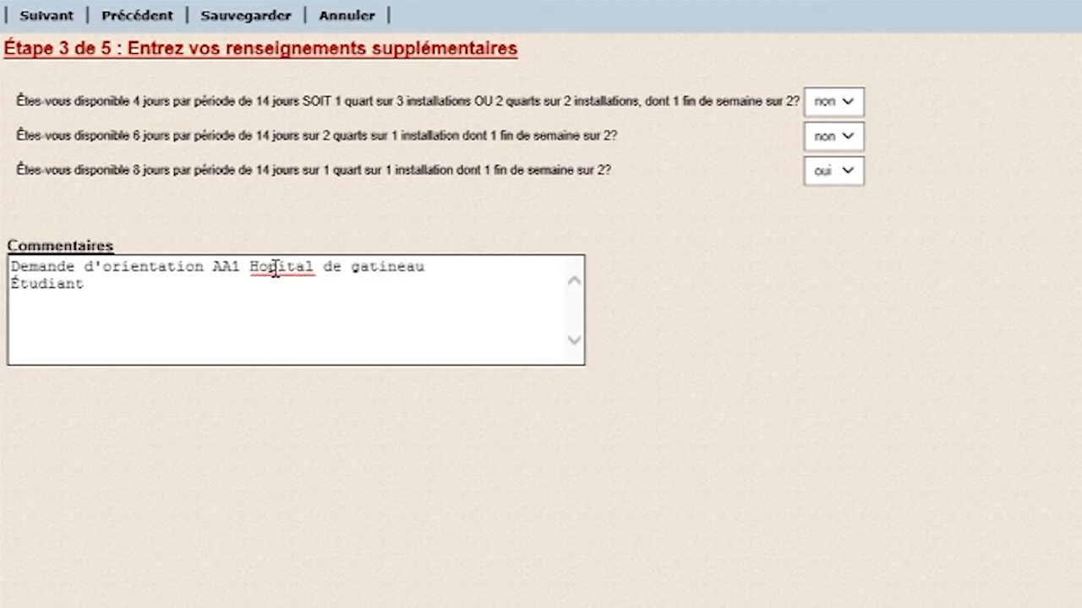
- Proceed to stage 4 of the availability request and add the job title 5315 Ag.Adm.Cl2 Adm 35h
{"action": "left_click", "coordinate": [48, 25]}
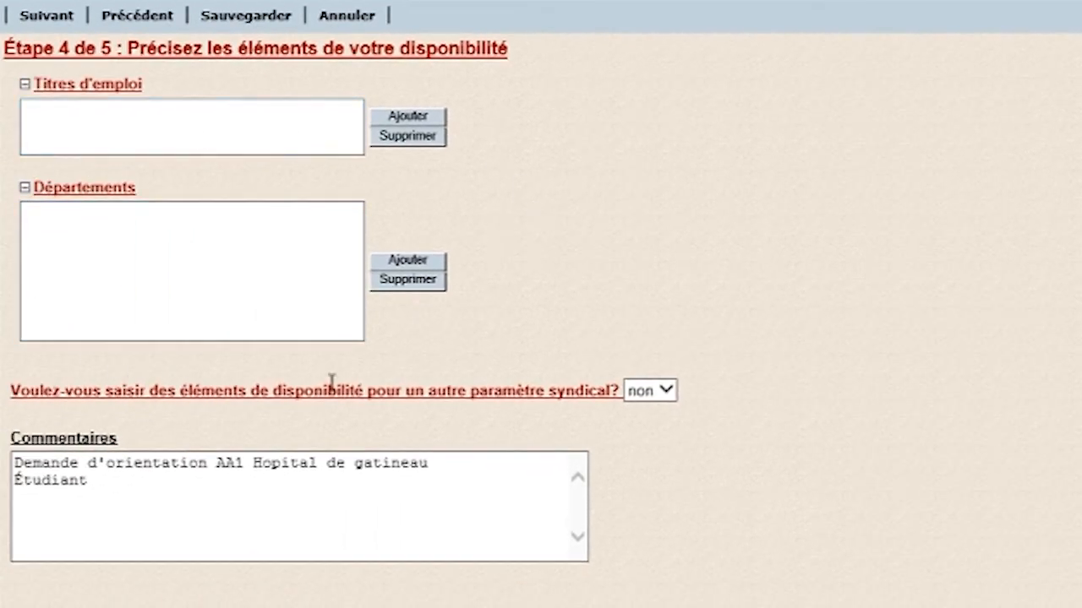
{"action": "left_click", "coordinate": [412, 116]}
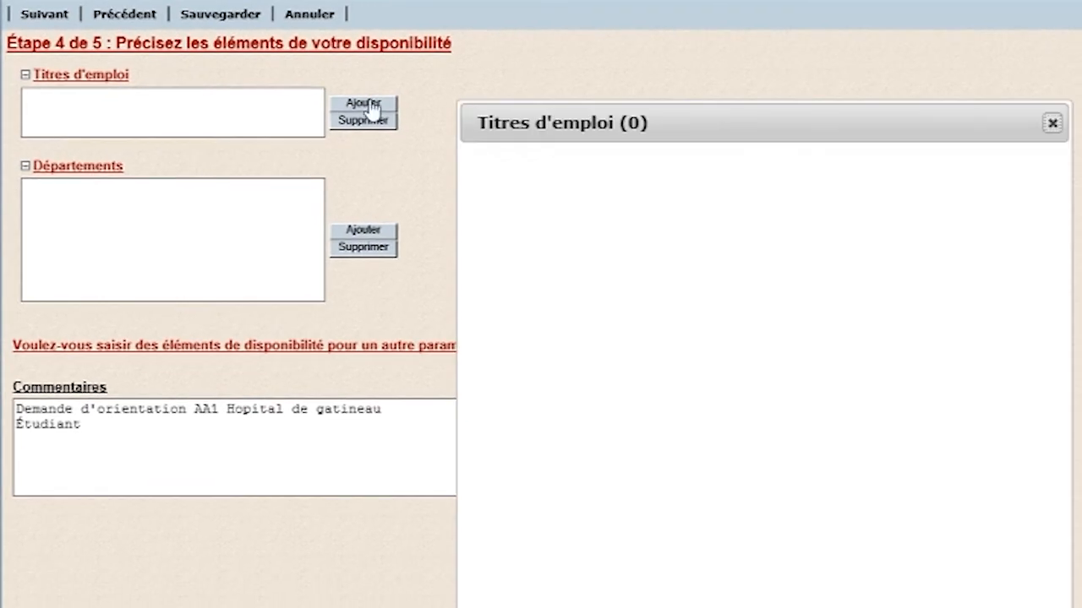
{"action": "scroll", "coordinate": [1070, 377], "scroll_direction": "down", "scroll_amount": 3}
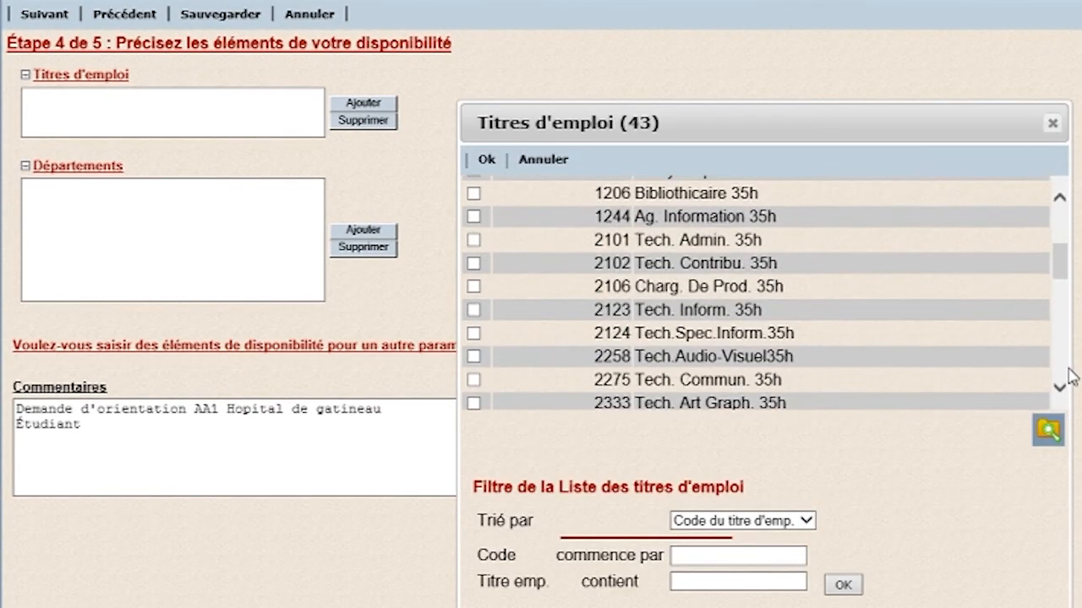
{"action": "scroll", "coordinate": [1070, 376], "scroll_direction": "down", "scroll_amount": 3}
{"action": "scroll", "coordinate": [1070, 376], "scroll_direction": "down", "scroll_amount": 3}
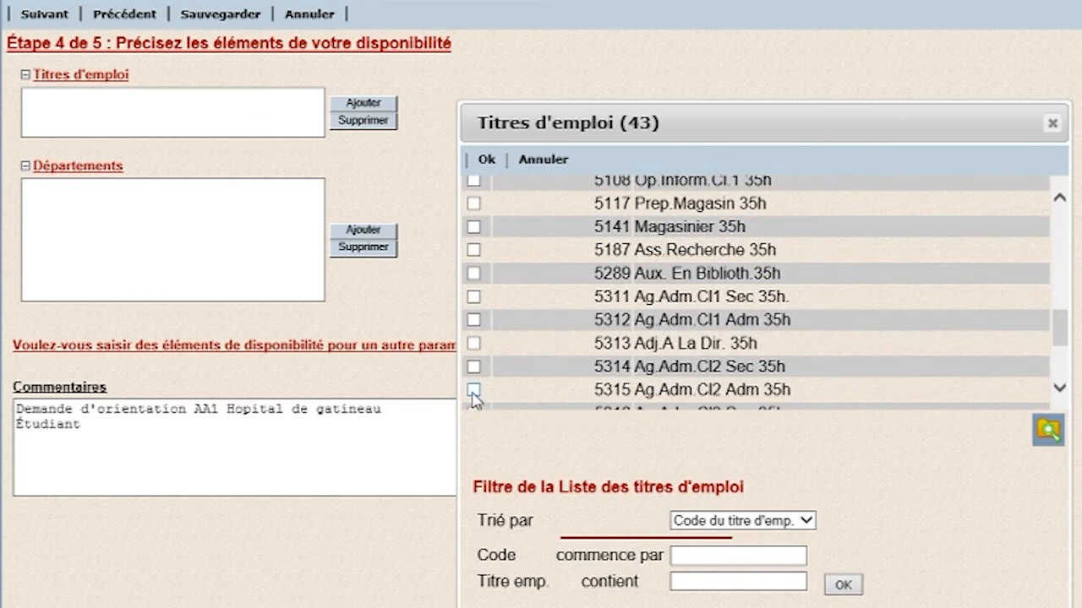
{"action": "left_click", "coordinate": [485, 163]}
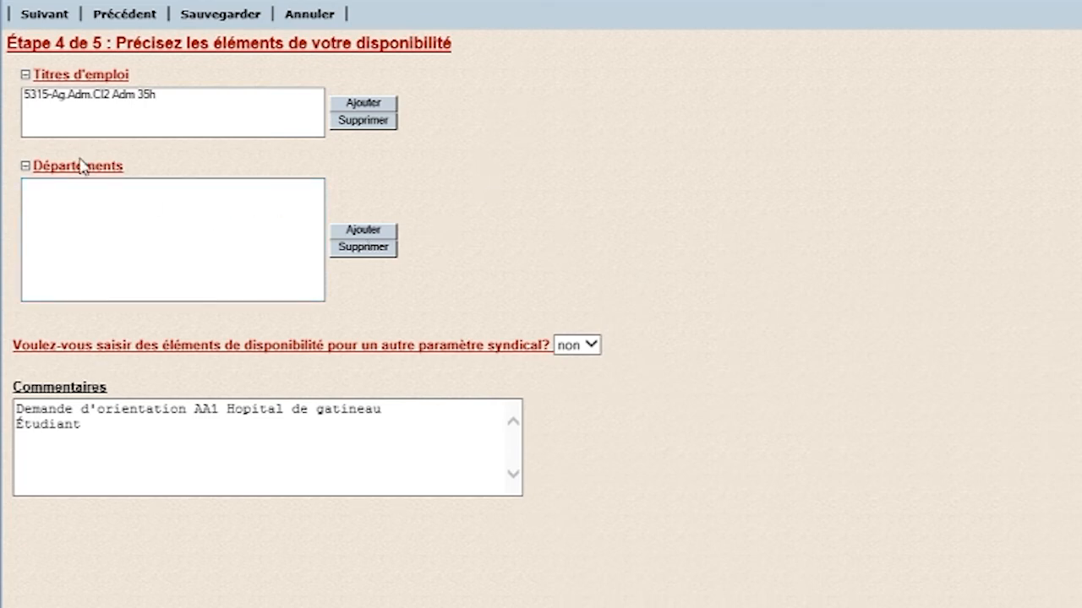
- Start adding a department, collapse the whole department tree and expand the site 49 Adm 92 St-Raymond
{"action": "left_click", "coordinate": [387, 231]}
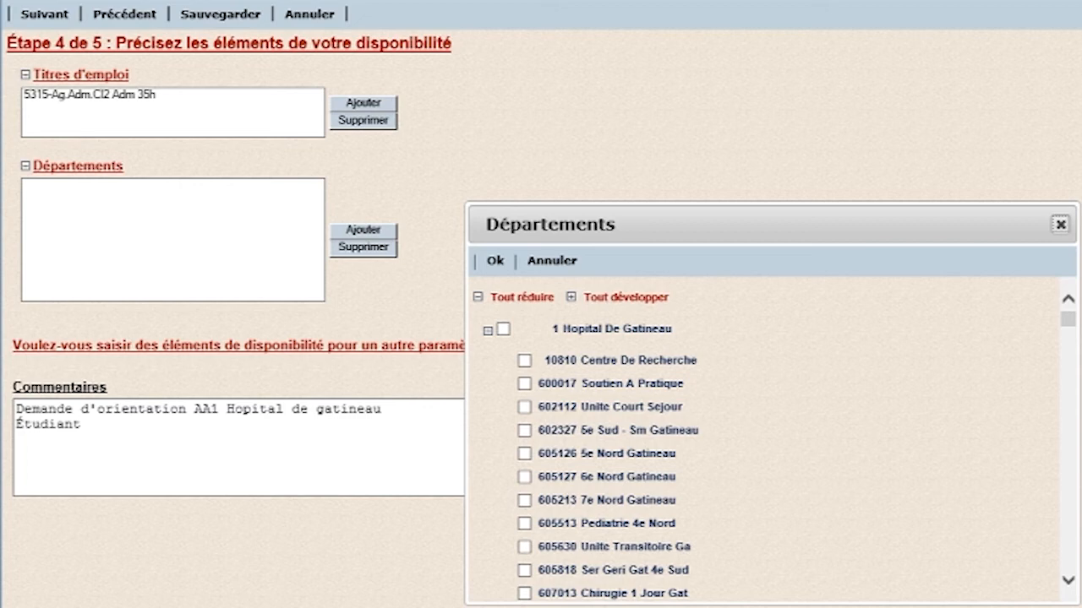
{"action": "left_click", "coordinate": [479, 297]}
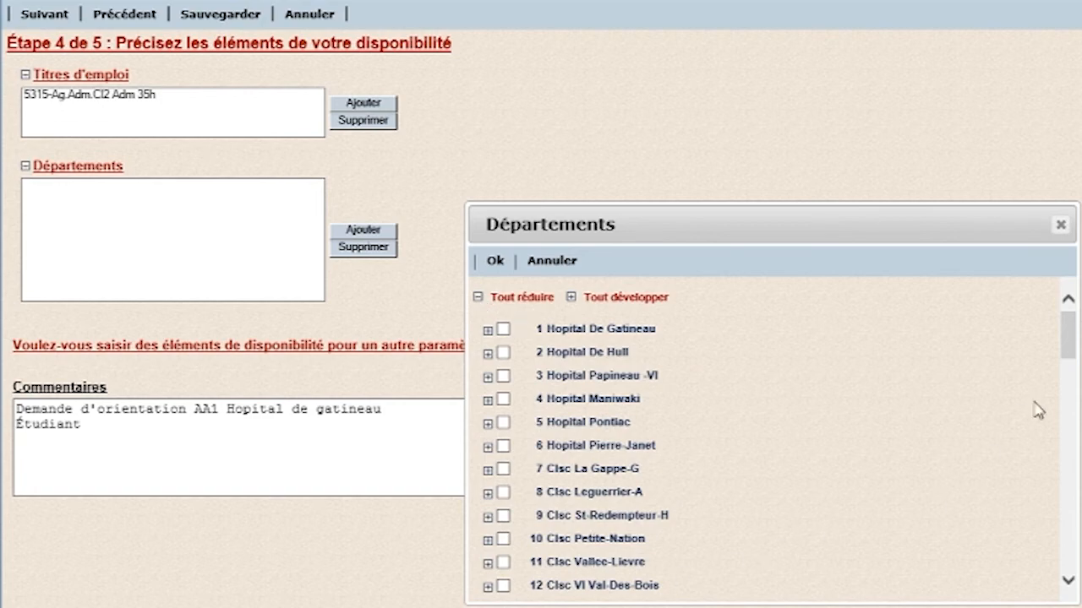
{"action": "left_click_drag", "start_coordinate": [1067, 349], "coordinate": [1073, 559]}
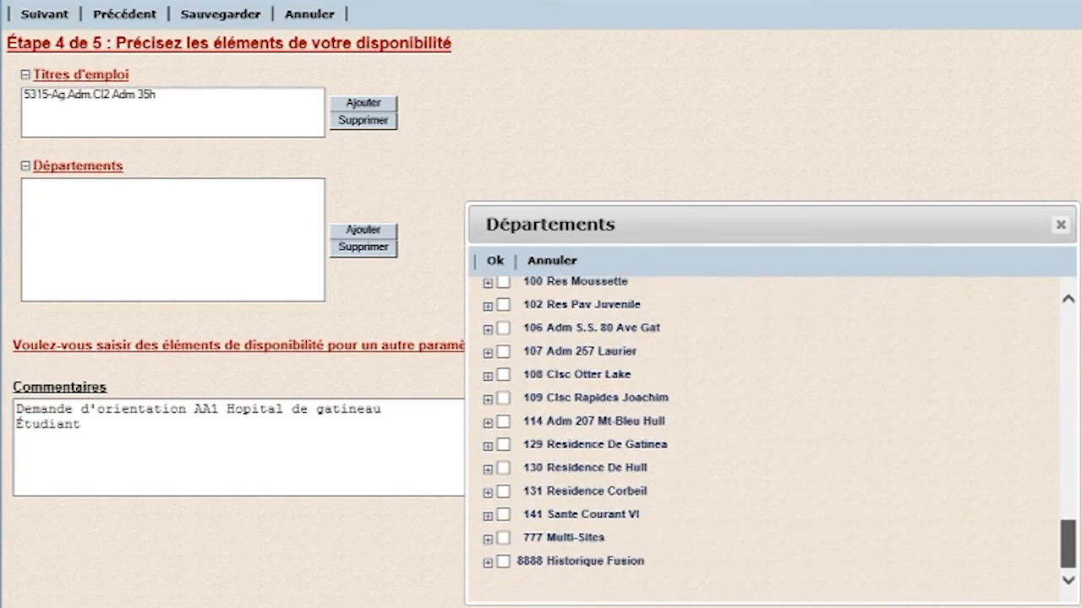
{"action": "left_click_drag", "start_coordinate": [1073, 559], "coordinate": [1073, 340]}
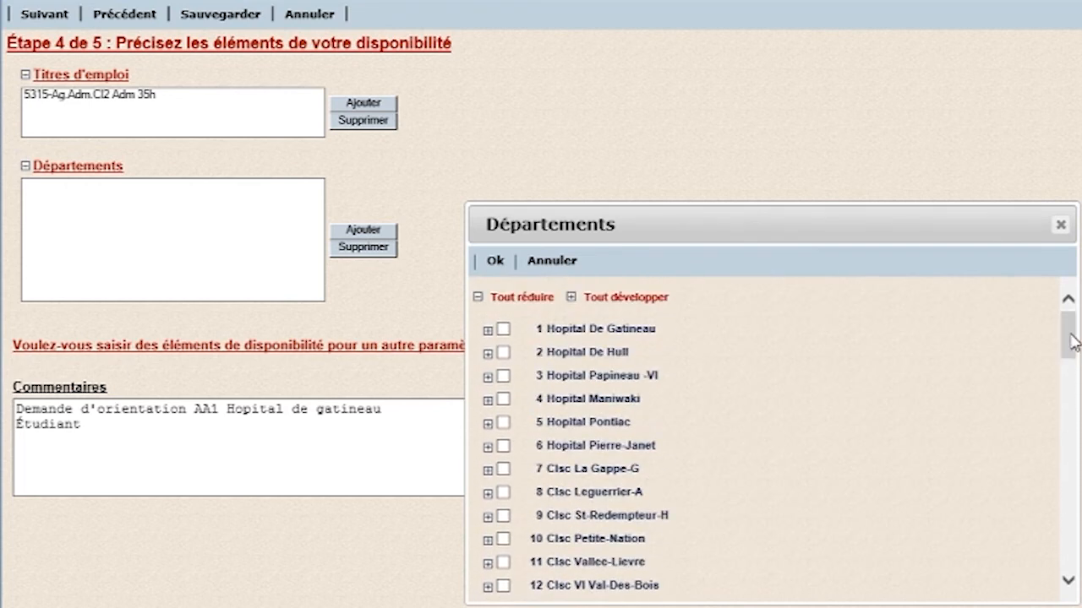
{"action": "left_click_drag", "start_coordinate": [1072, 338], "coordinate": [1073, 433]}
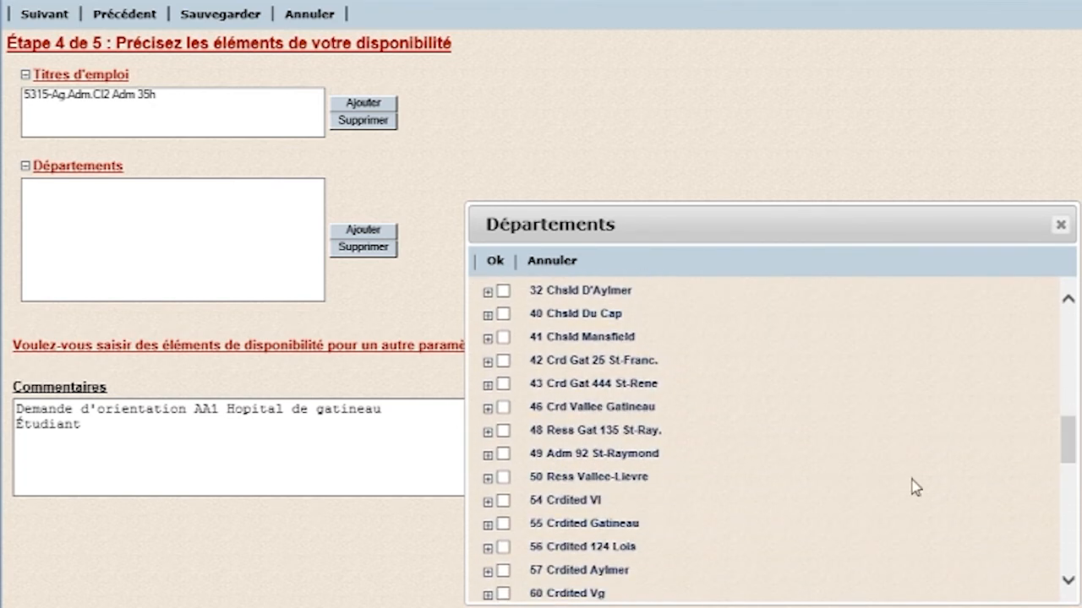
{"action": "left_click", "coordinate": [488, 455]}
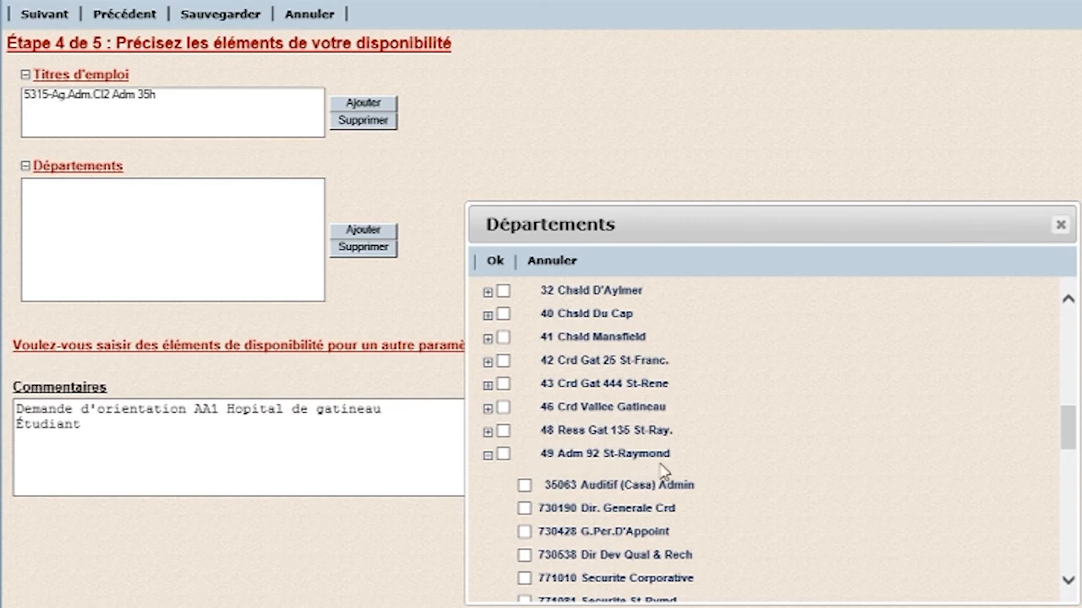
{"action": "left_click_drag", "start_coordinate": [1066, 427], "coordinate": [1066, 438]}
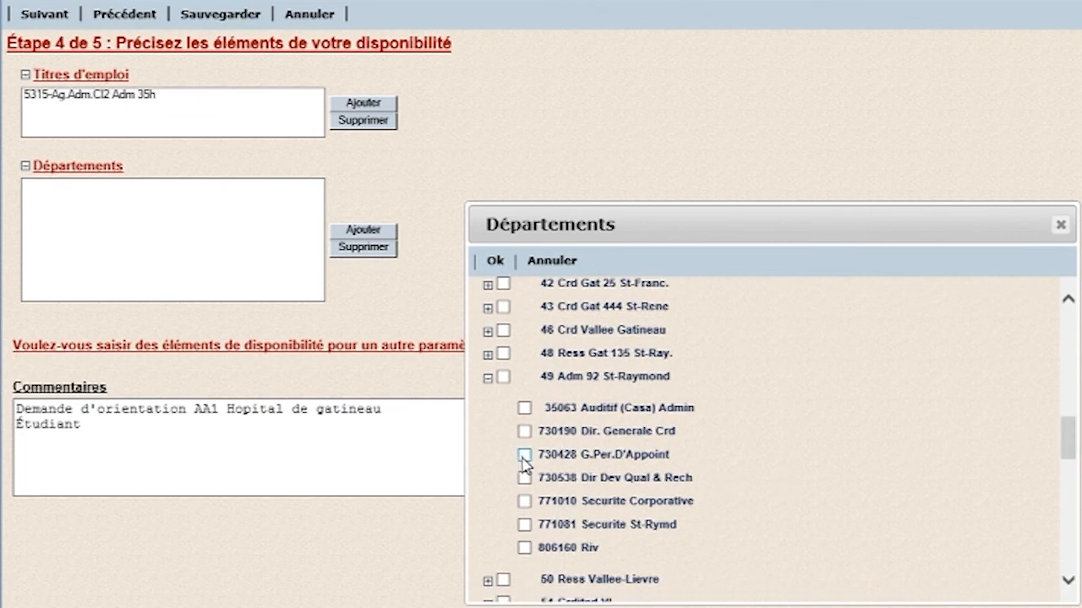
- Select only the department 730428 G.Per.D'Appoint under 49 Adm 92 St-Raymond and add it to the request
{"action": "left_click", "coordinate": [524, 455]}
{"action": "left_click", "coordinate": [503, 377]}
{"action": "left_click", "coordinate": [503, 377]}
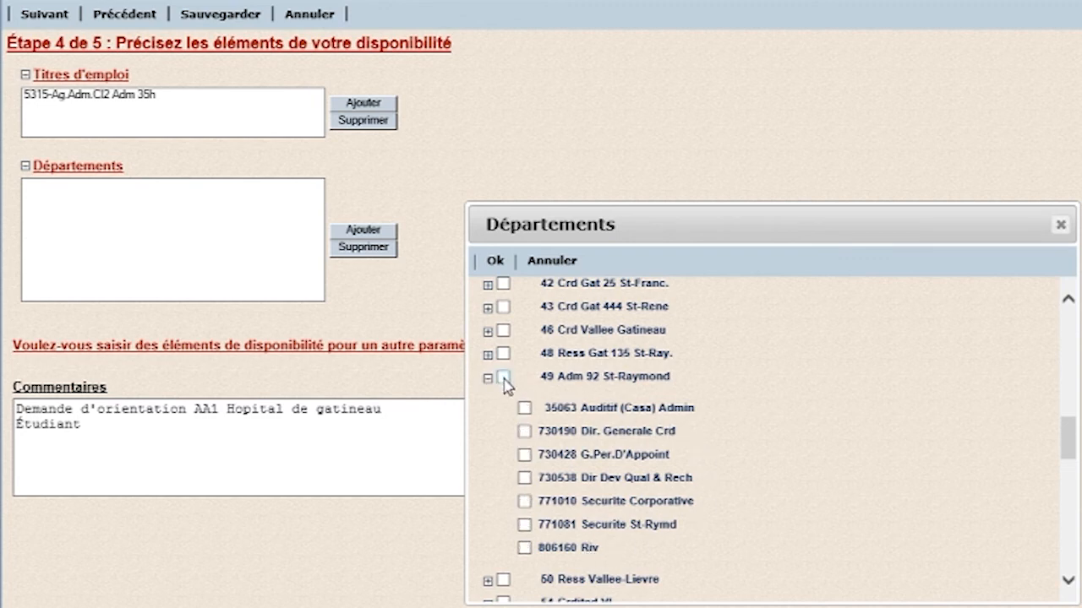
{"action": "left_click", "coordinate": [524, 455]}
{"action": "left_click", "coordinate": [495, 261]}
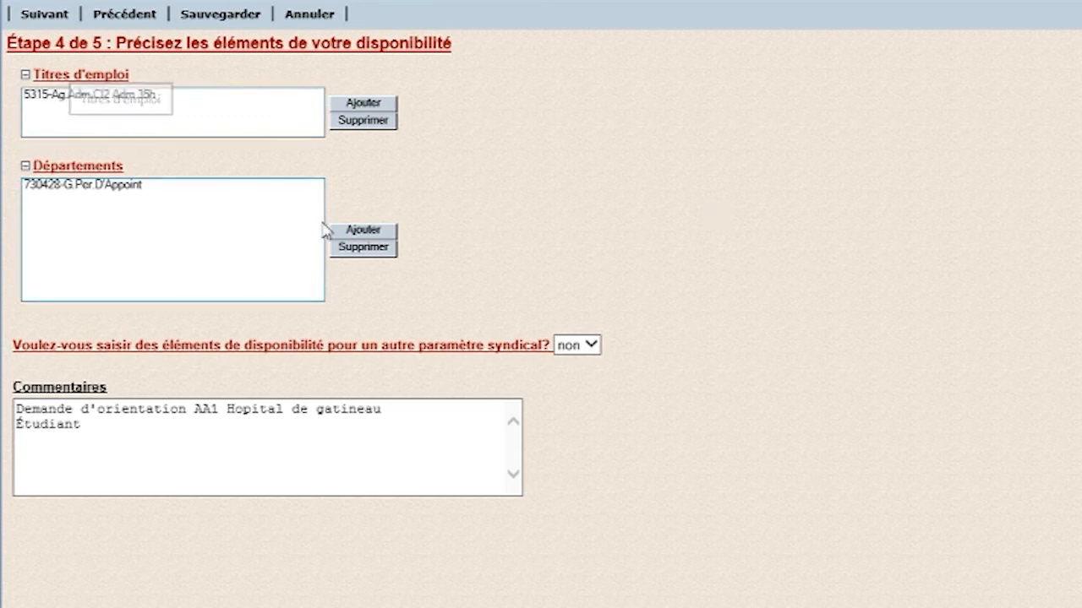
- Answer "oui" to entering availability elements for another union parameter and proceed to stage 5 of the request
{"action": "left_click", "coordinate": [591, 348]}
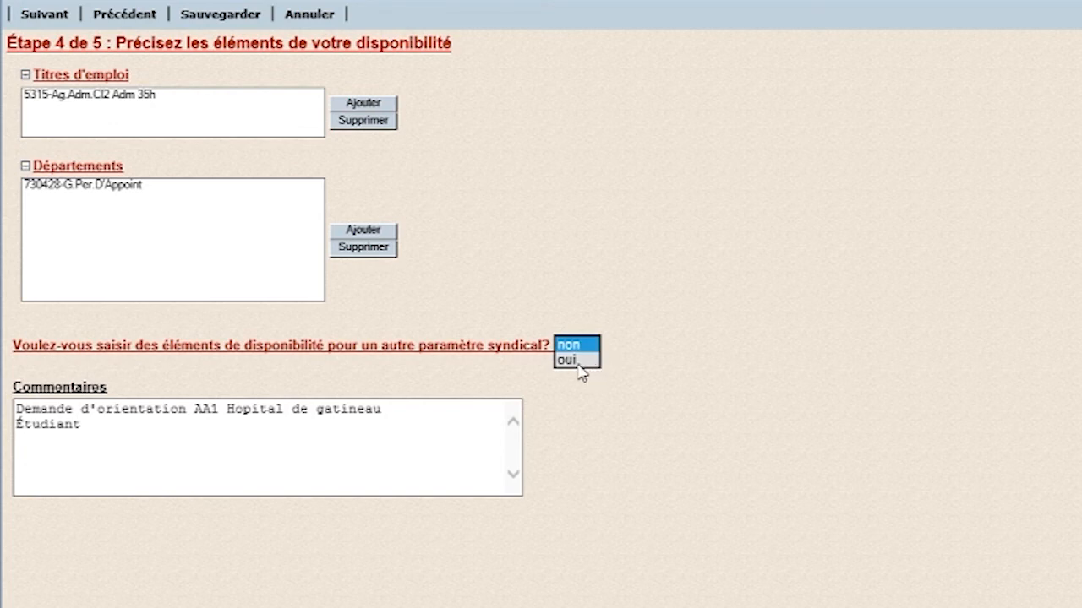
{"action": "left_click", "coordinate": [582, 363]}
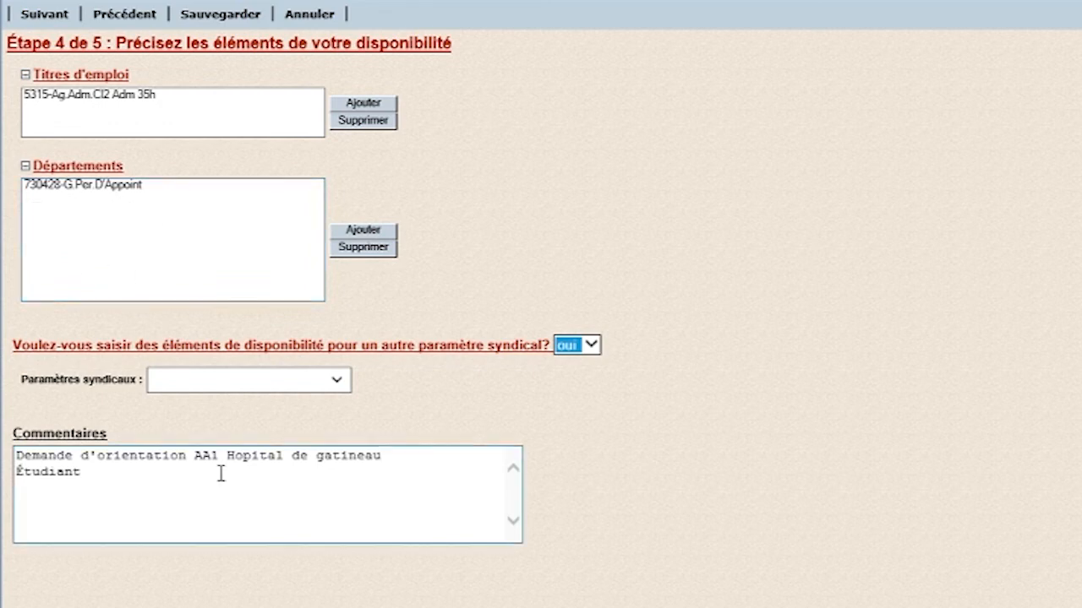
{"action": "left_click", "coordinate": [45, 17]}
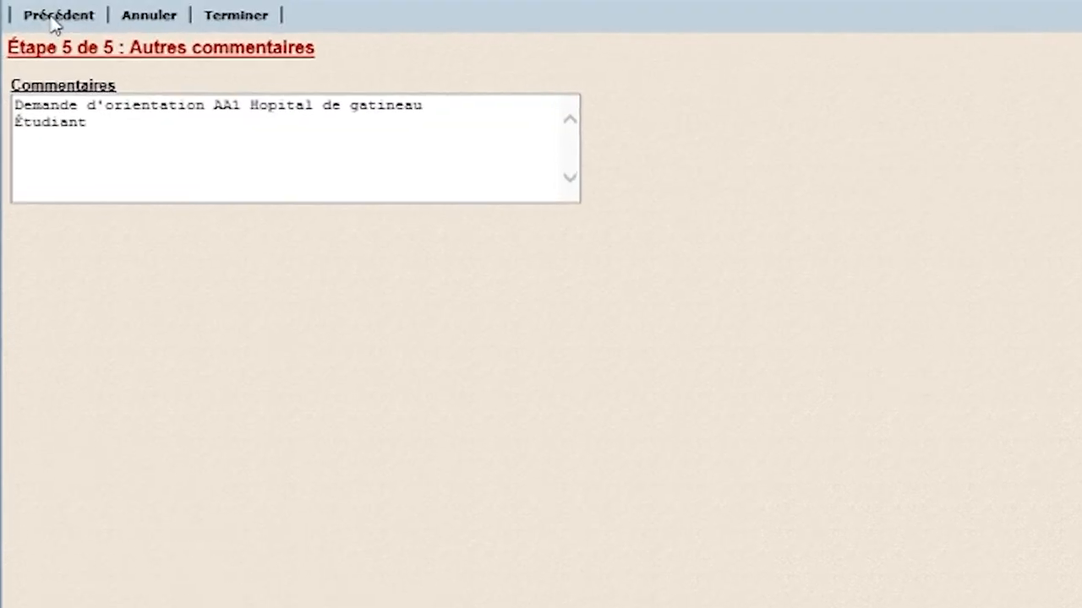